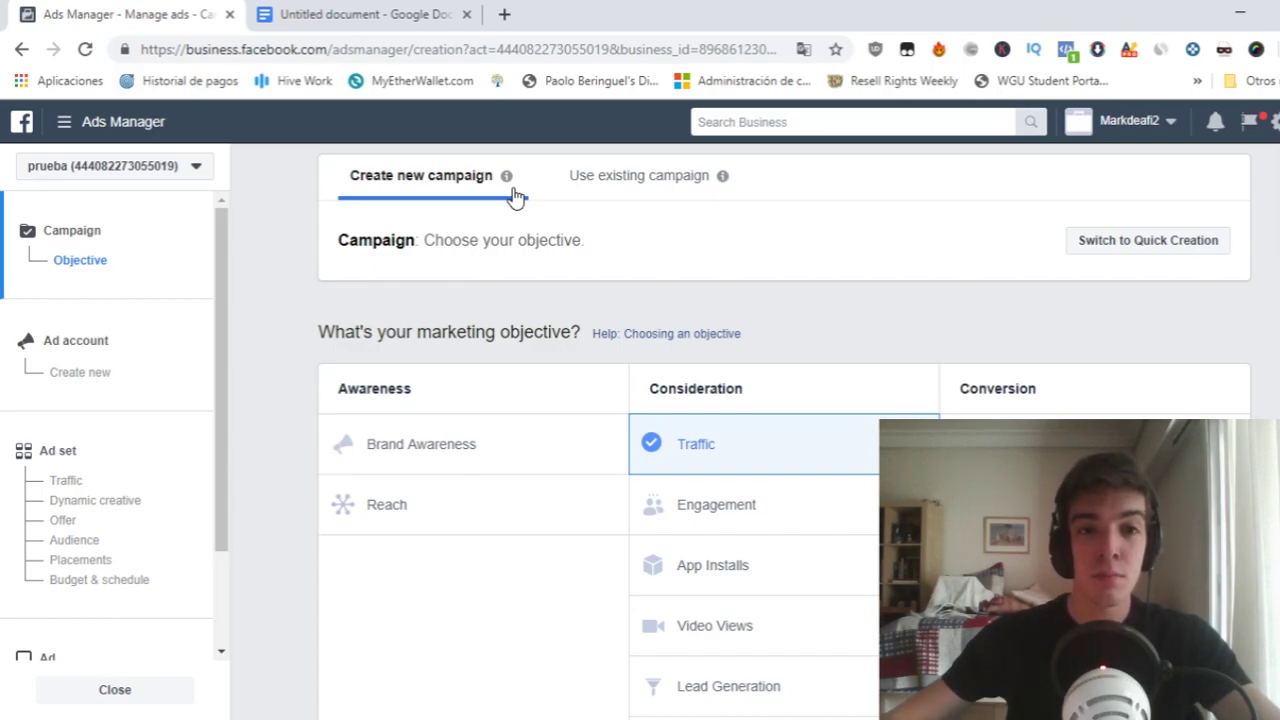
Switch to the Google Docs document and look through its list of customer email addresses.
left_click(414, 12)
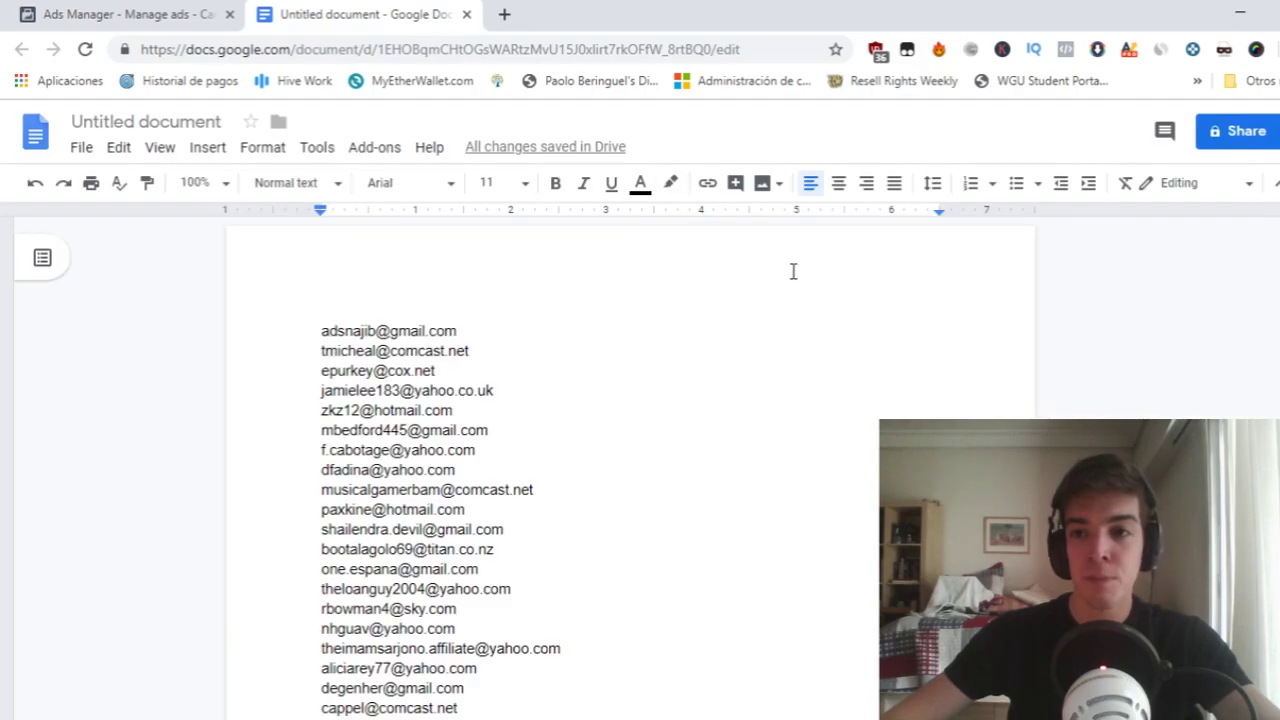
scroll(666, 354, "down", 4)
scroll(674, 354, "down", 10)
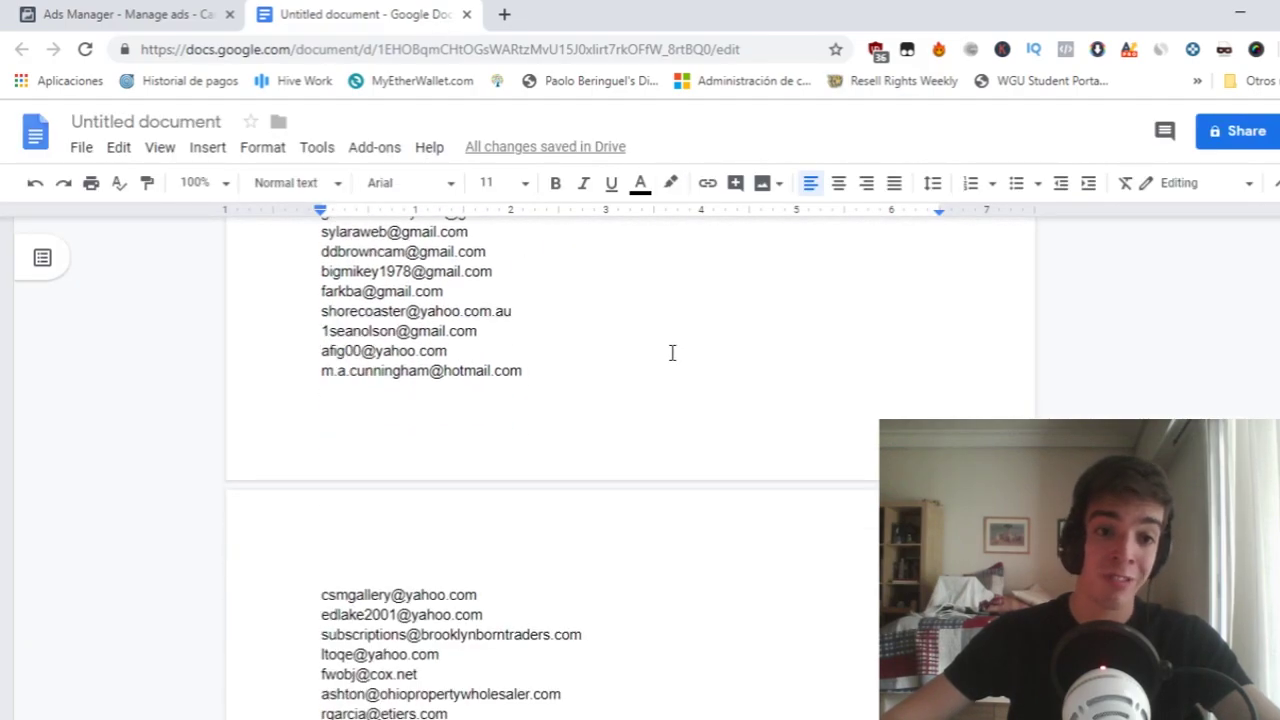
scroll(672, 352, "down", 15)
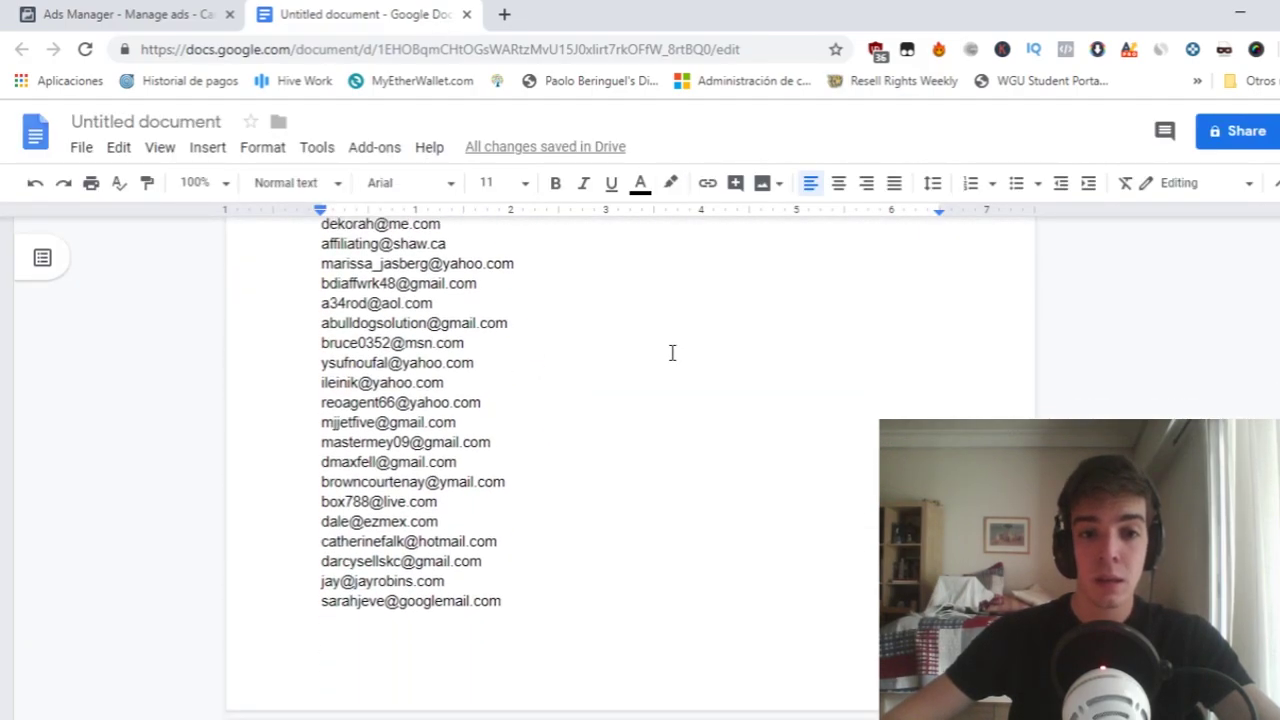
scroll(672, 352, "down", 10)
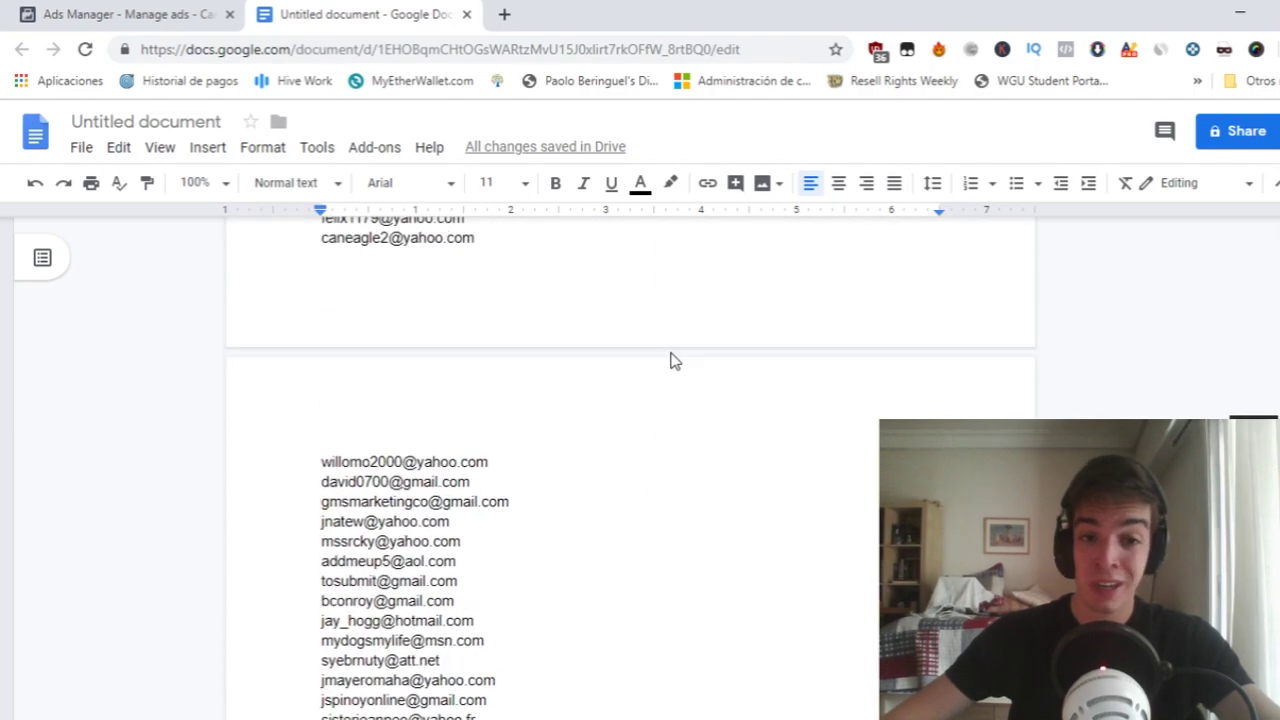
scroll(672, 352, "up", 4)
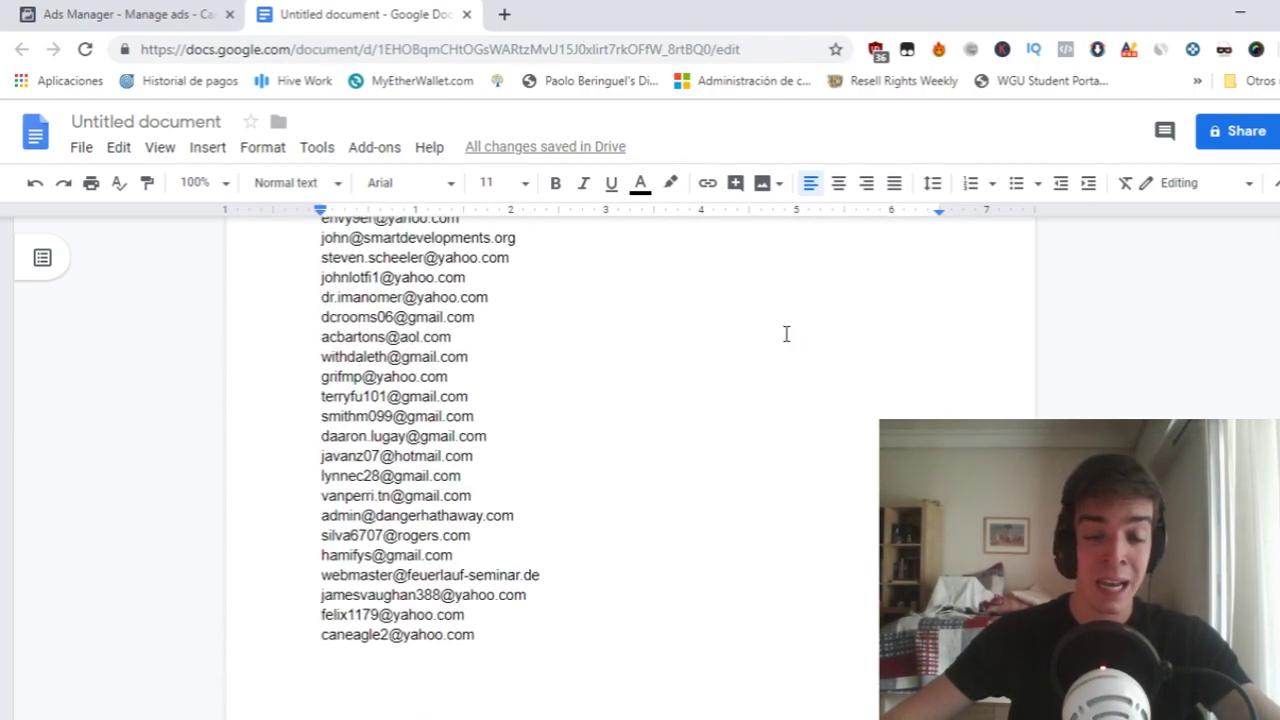
scroll(670, 353, "down", 4)
scroll(667, 353, "up", 6)
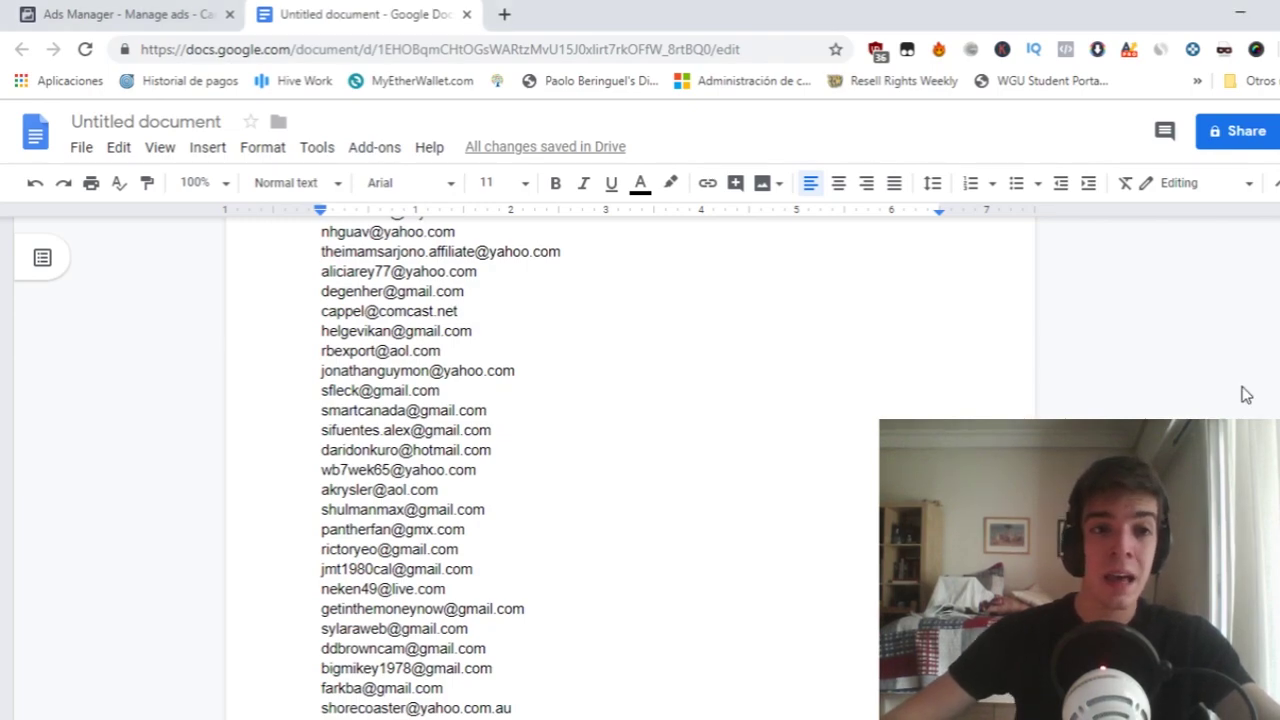
Switch back to Ads Manager and proceed from the Traffic campaign objective to the ad account and ad set setup.
left_click(177, 14)
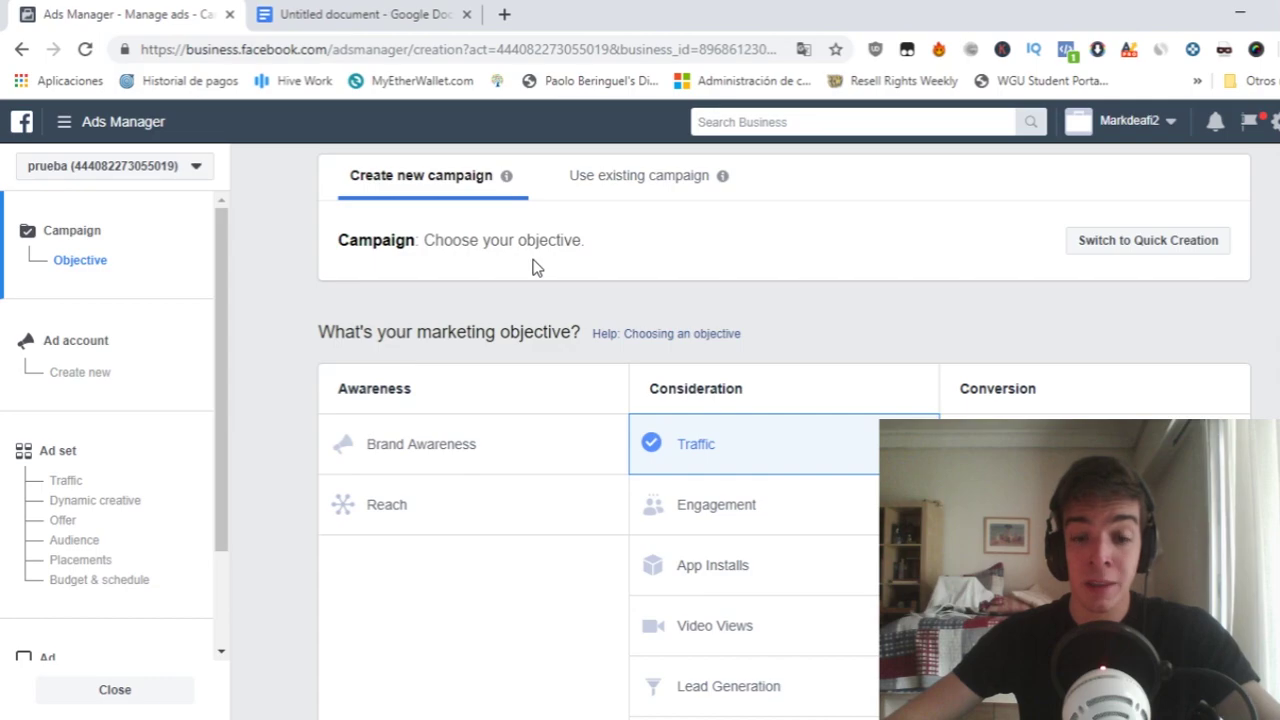
scroll(540, 267, "down", 1)
scroll(686, 314, "down", 2)
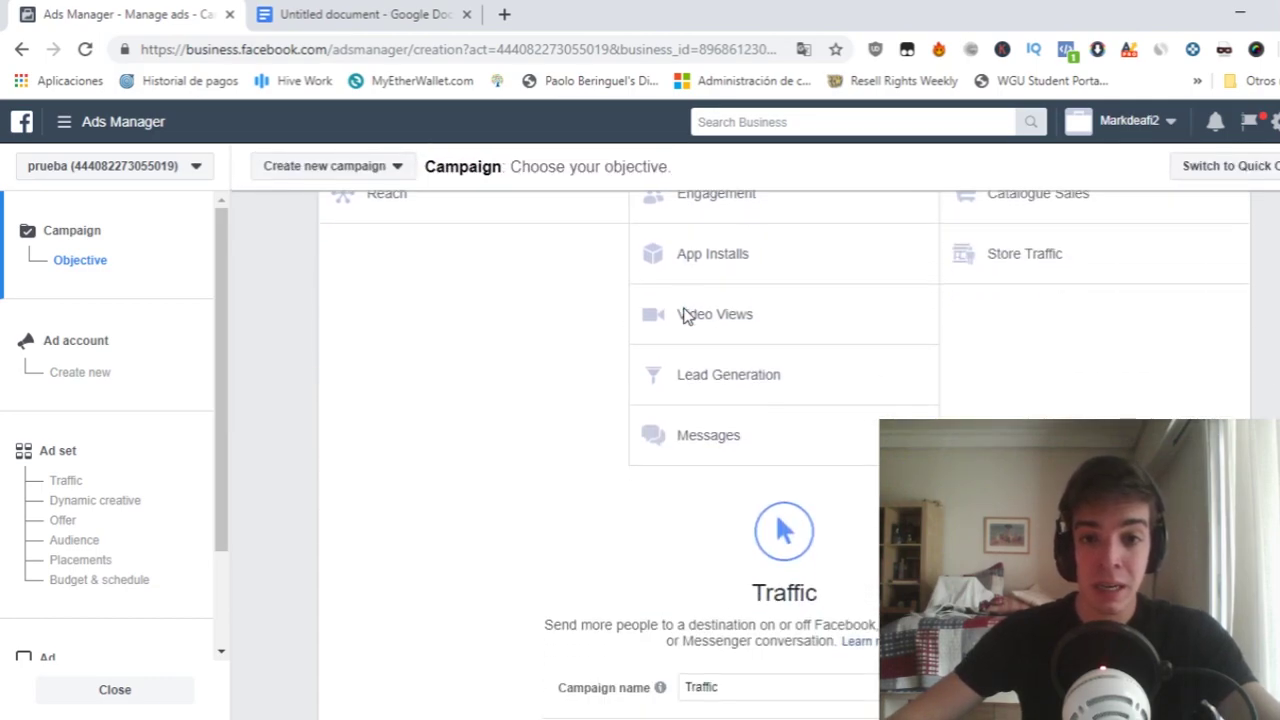
scroll(700, 345, "down", 1)
scroll(703, 352, "down", 1)
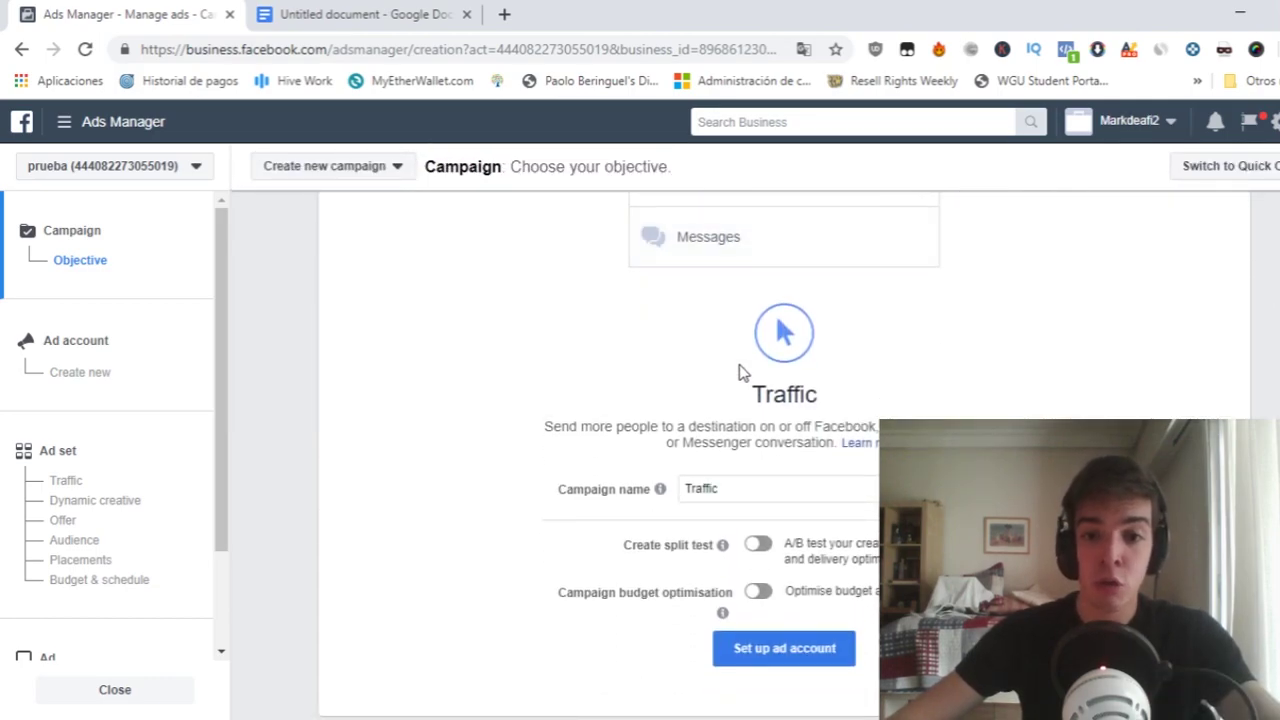
left_click(750, 655)
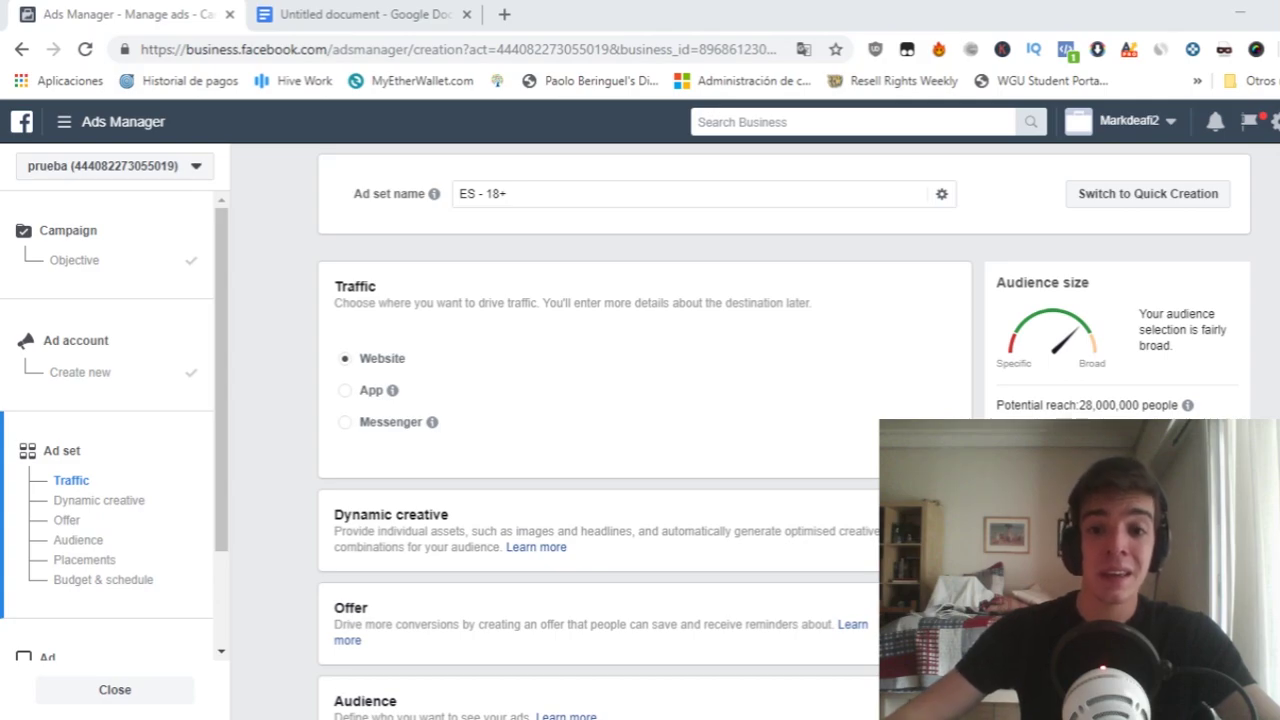
Examine the ad set's audience options, including custom audiences, locations, age, gender, languages and detailed targeting.
scroll(520, 386, "down", 2)
scroll(476, 390, "down", 1)
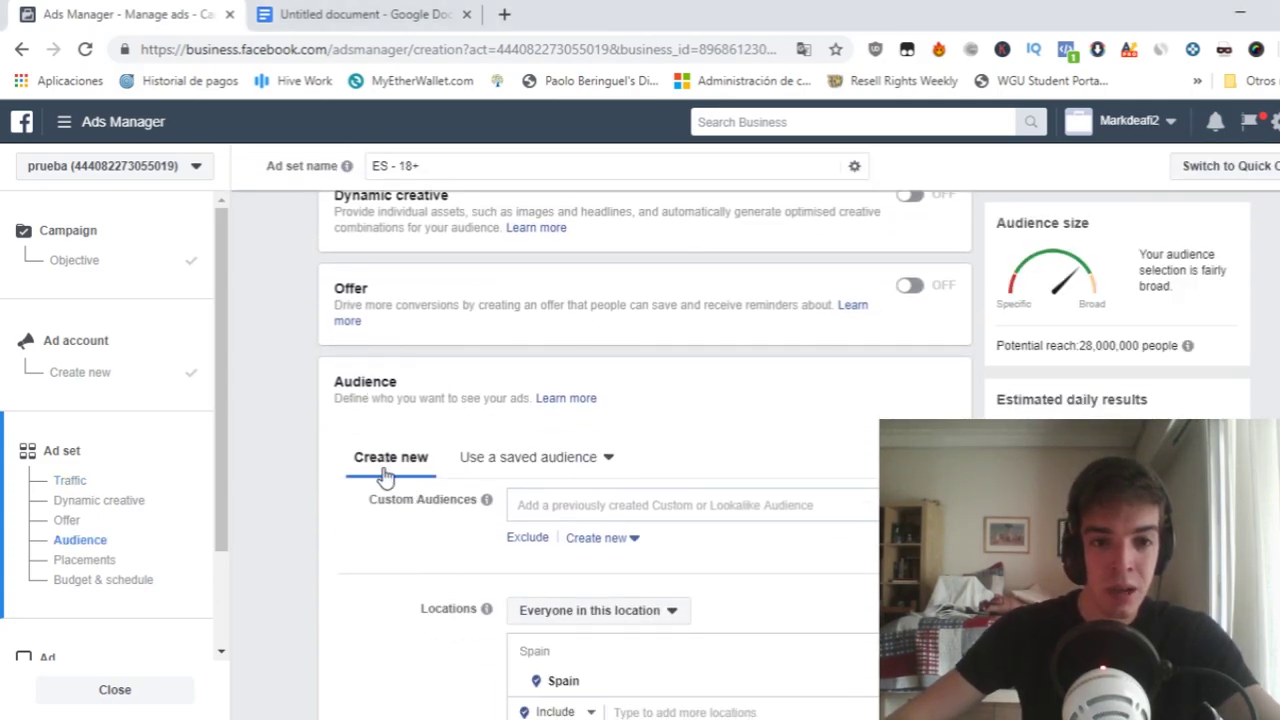
scroll(386, 480, "down", 1)
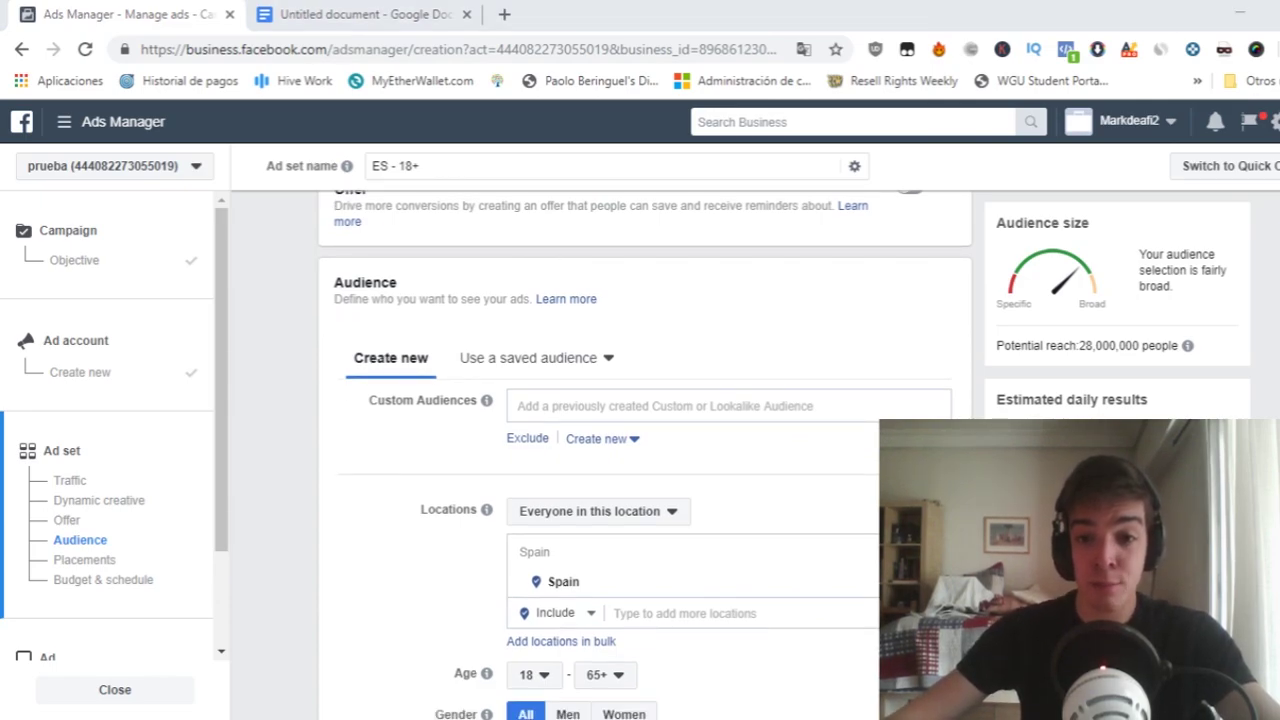
scroll(430, 463, "down", 2)
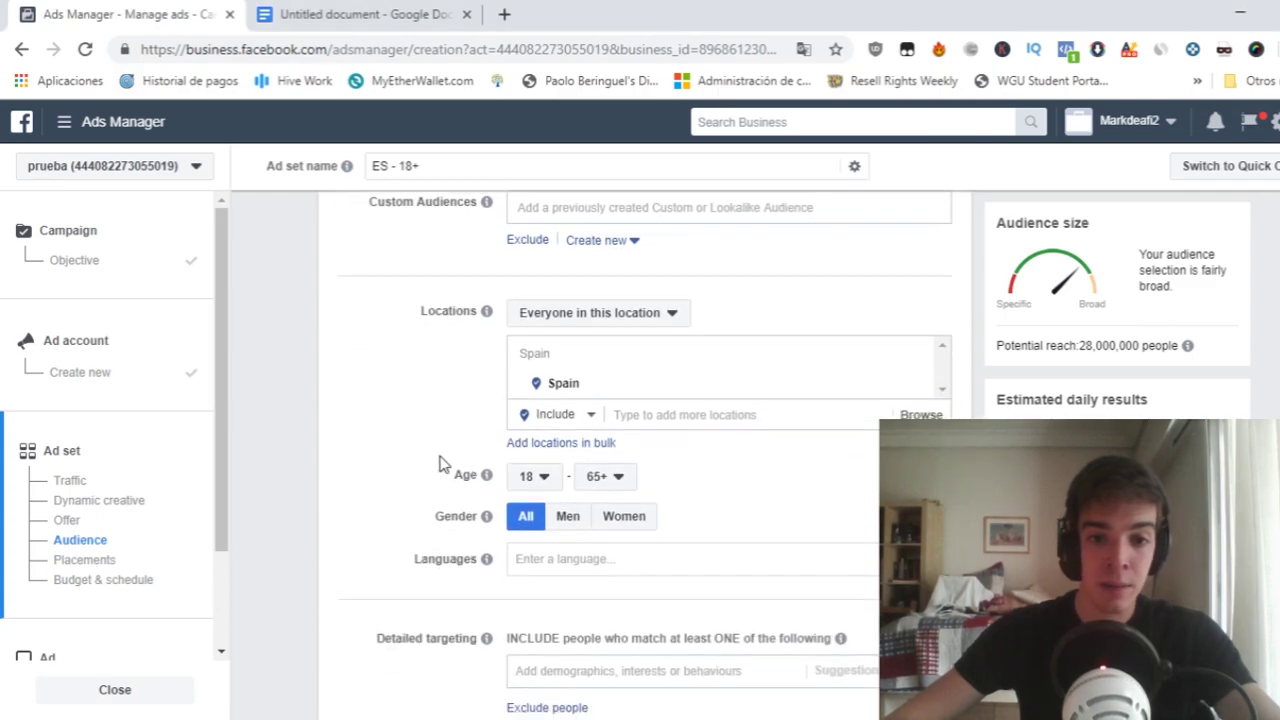
left_click(590, 570)
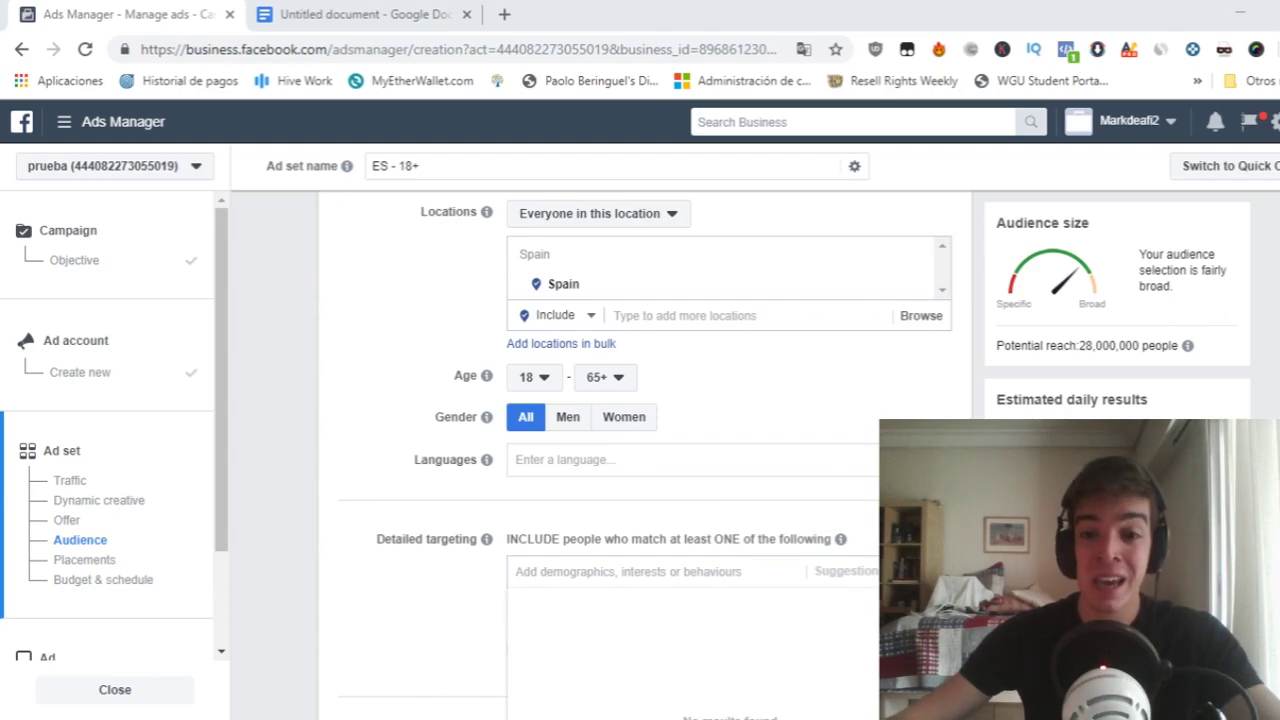
scroll(571, 571, "up", 5)
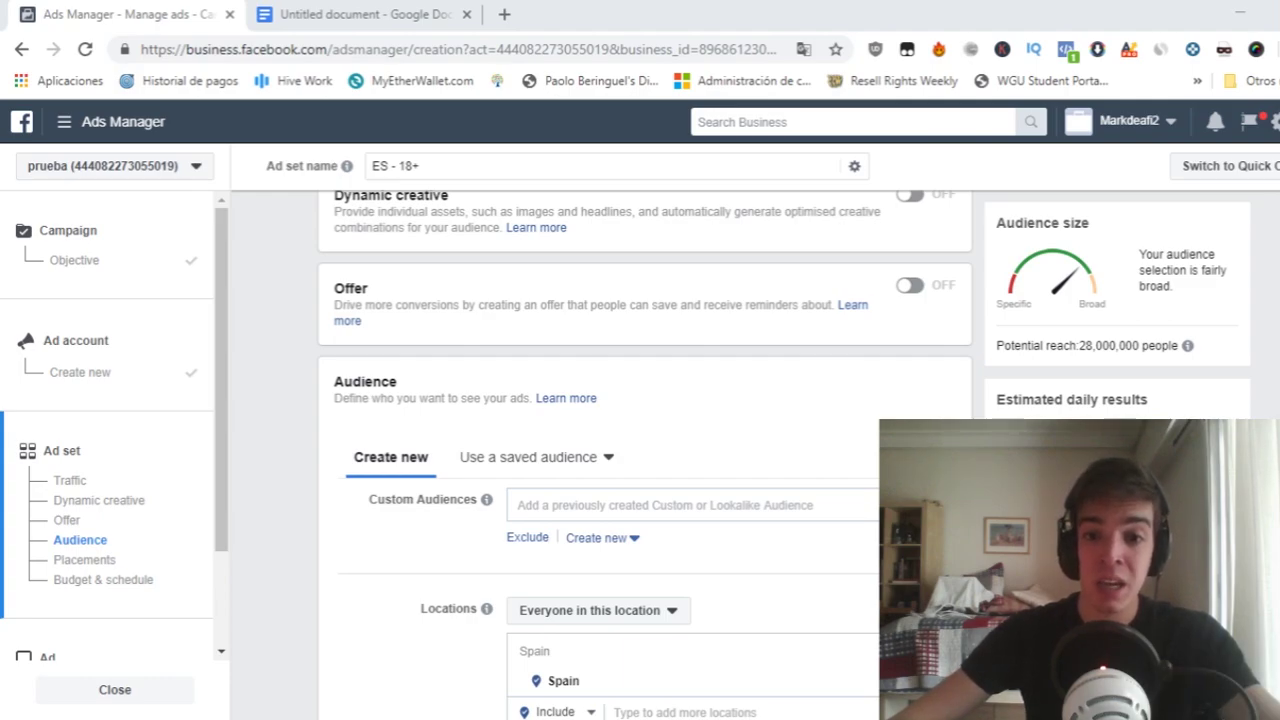
scroll(710, 477, "up", 2)
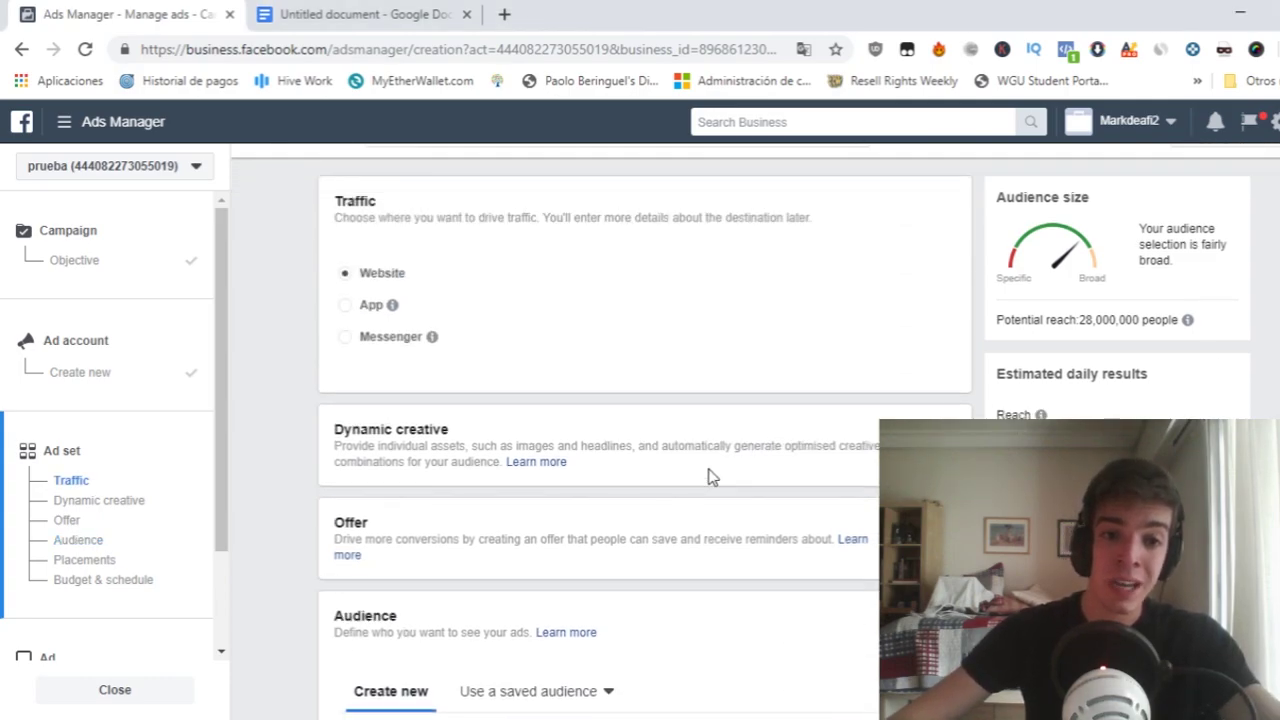
Start a new Custom Audience from a customer file that doesn't include LTV and accept the Custom Audience terms.
scroll(710, 477, "down", 3)
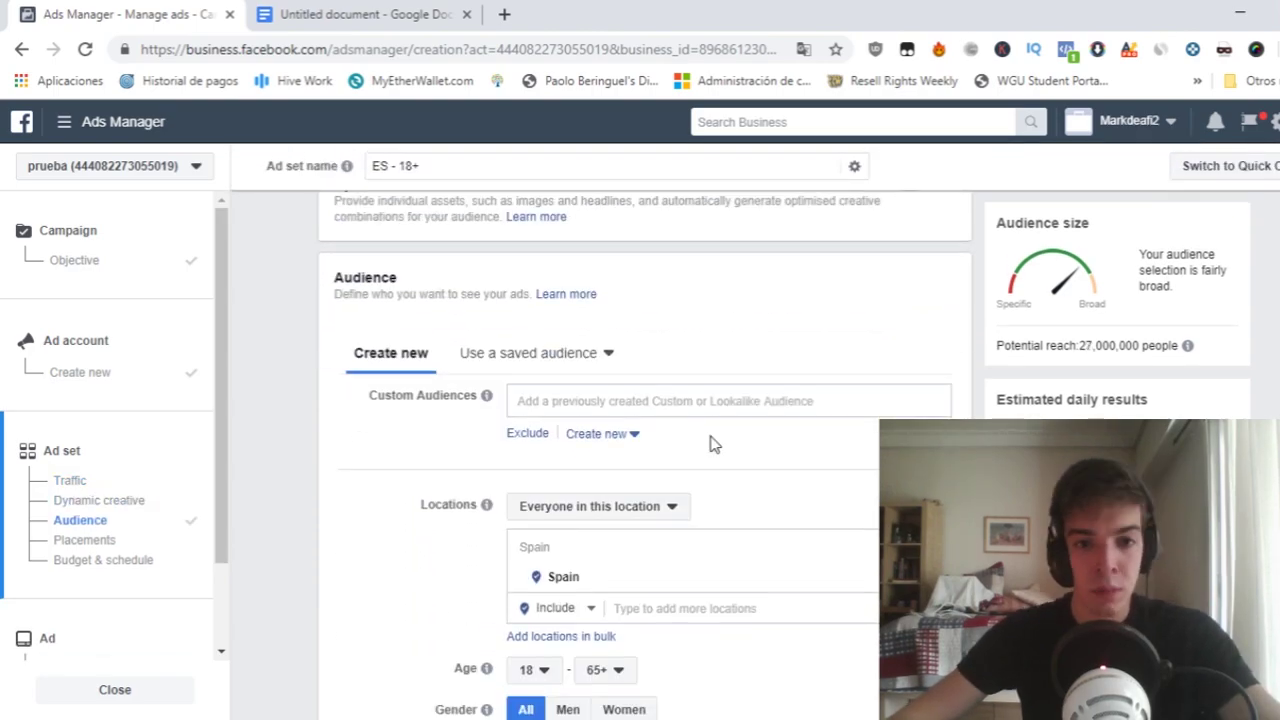
left_click(624, 445)
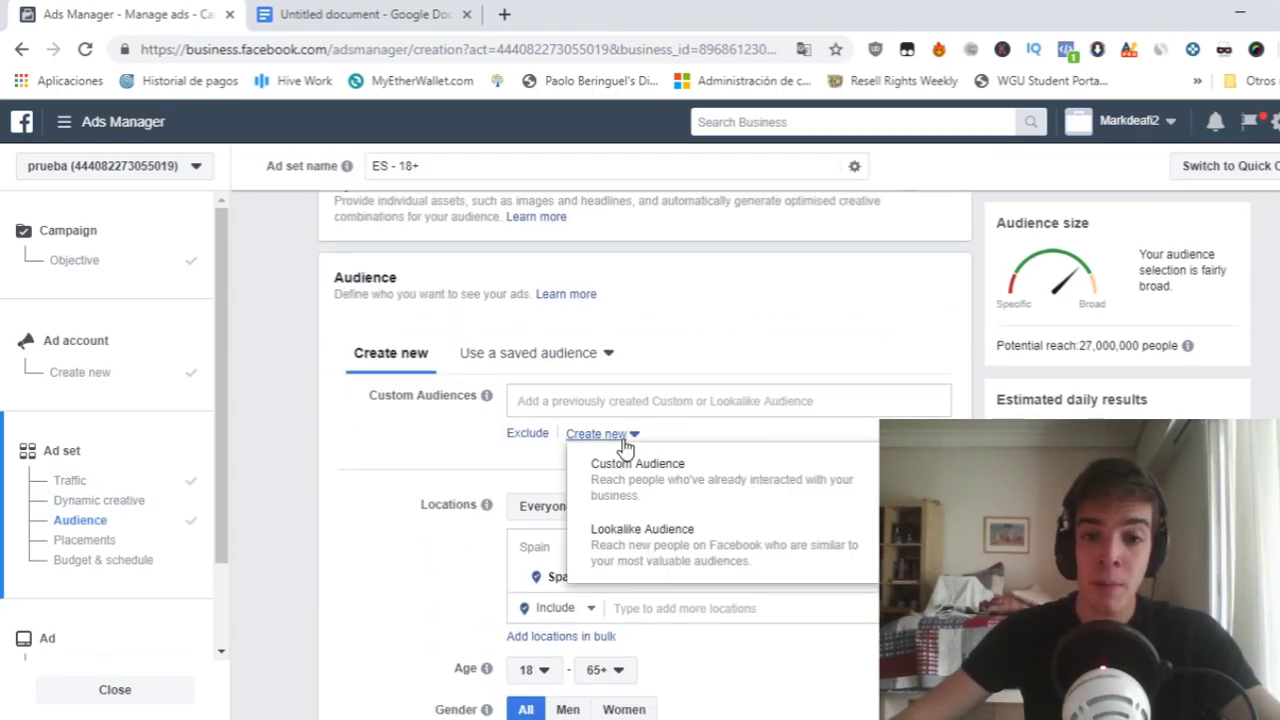
left_click(718, 506)
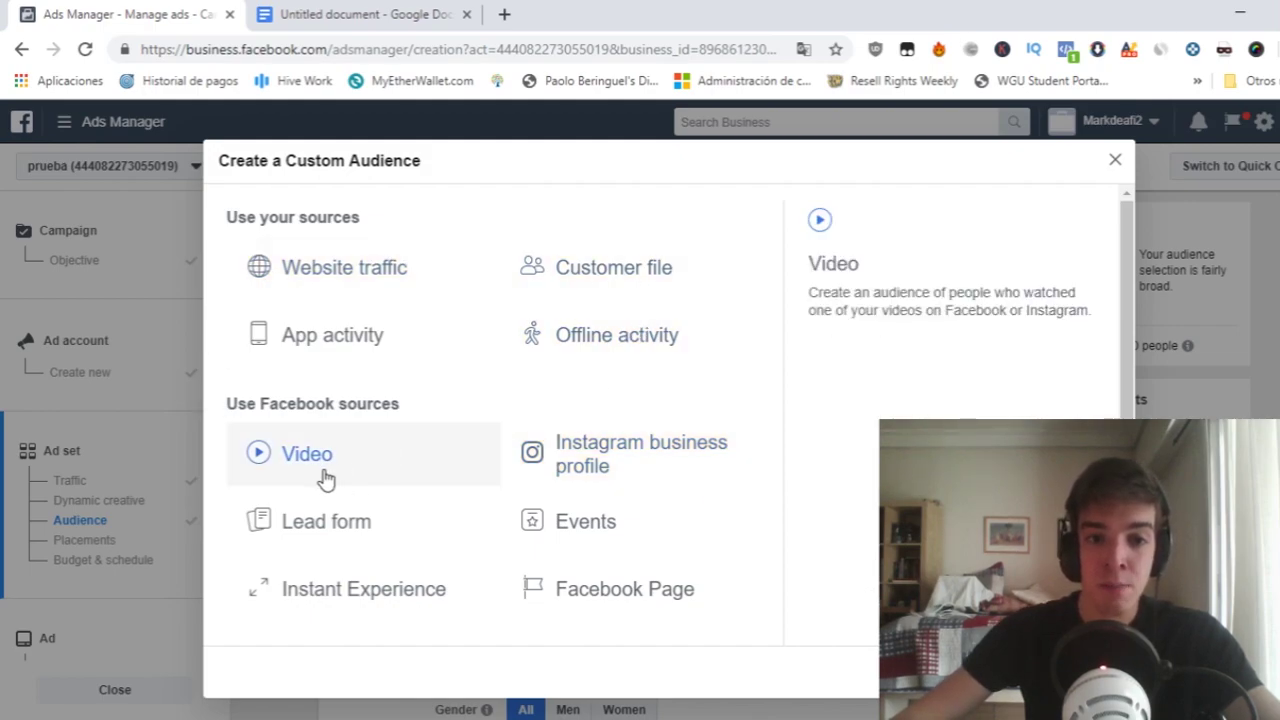
left_click(561, 281)
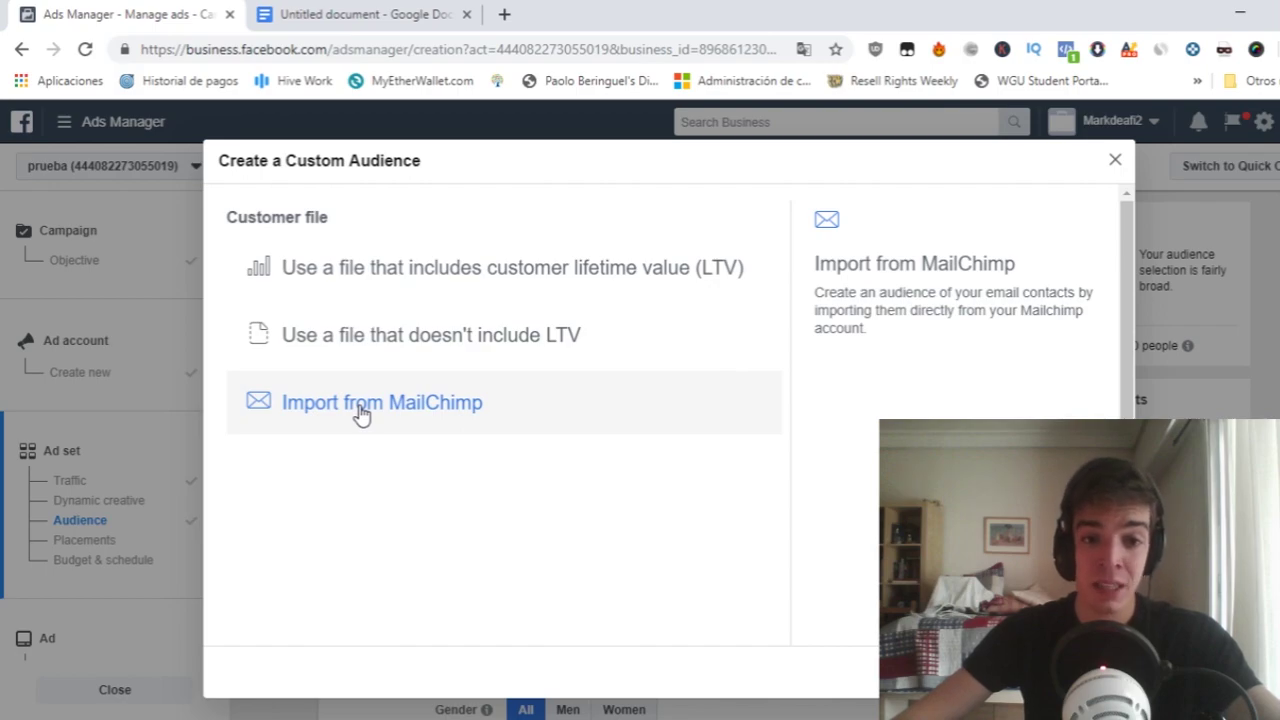
left_click(421, 343)
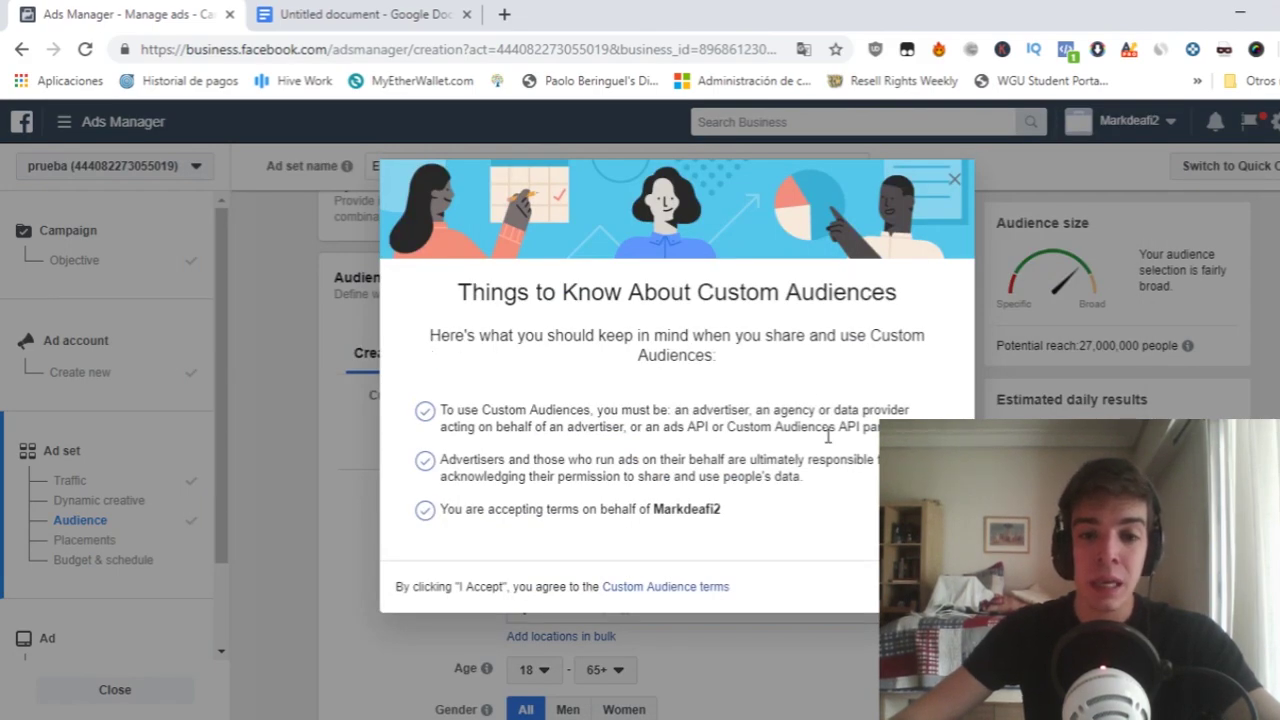
left_click(927, 586)
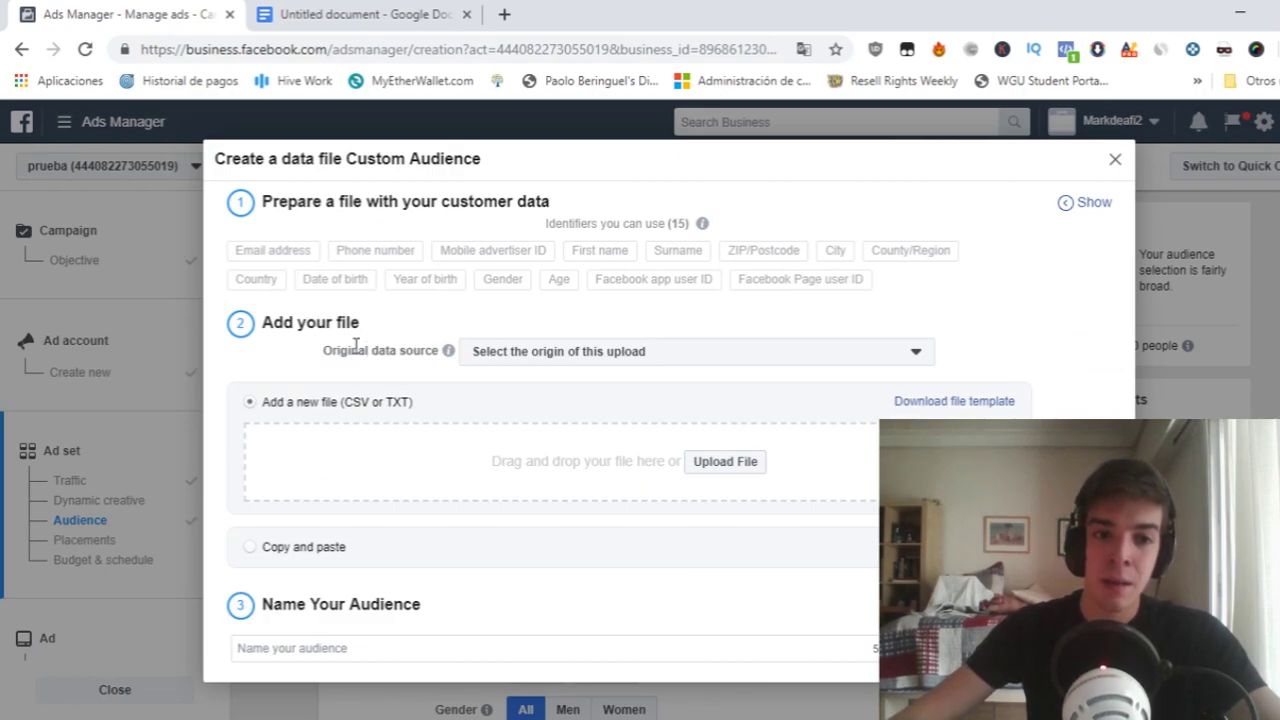
Choose copy and paste as the data method and paste in all the email addresses copied from the Google Docs document.
left_click(262, 552)
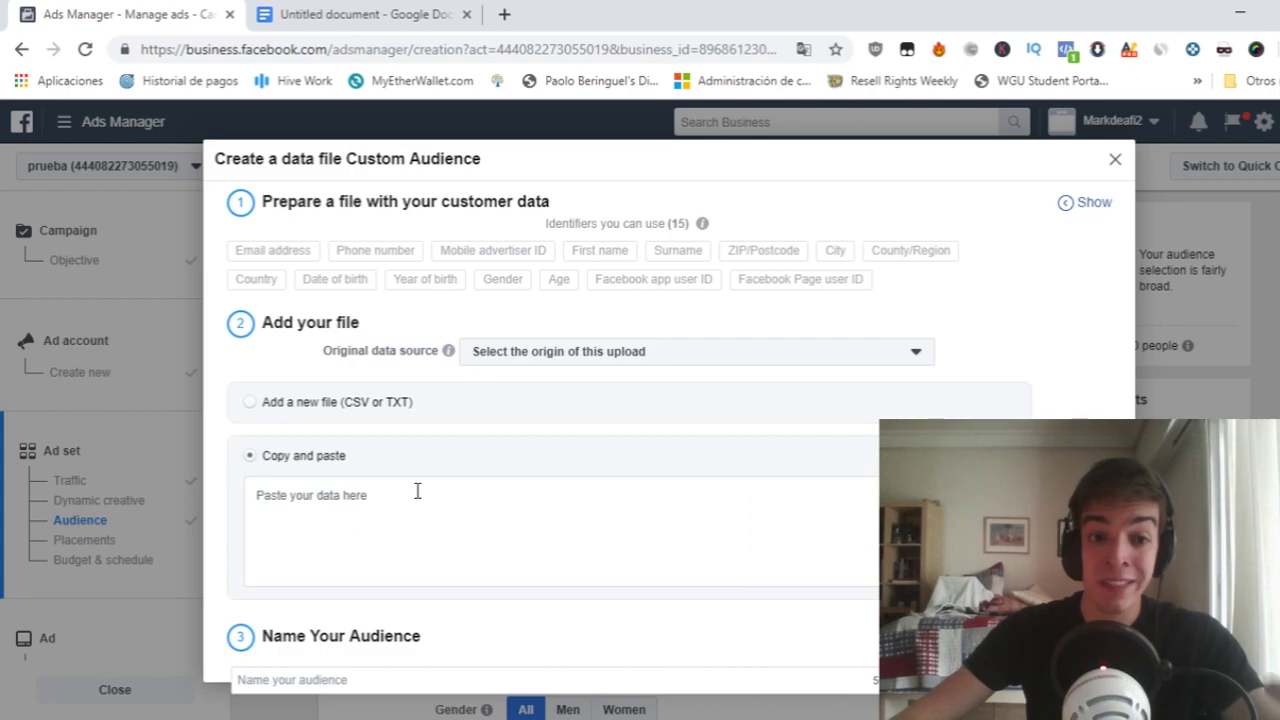
left_click(420, 14)
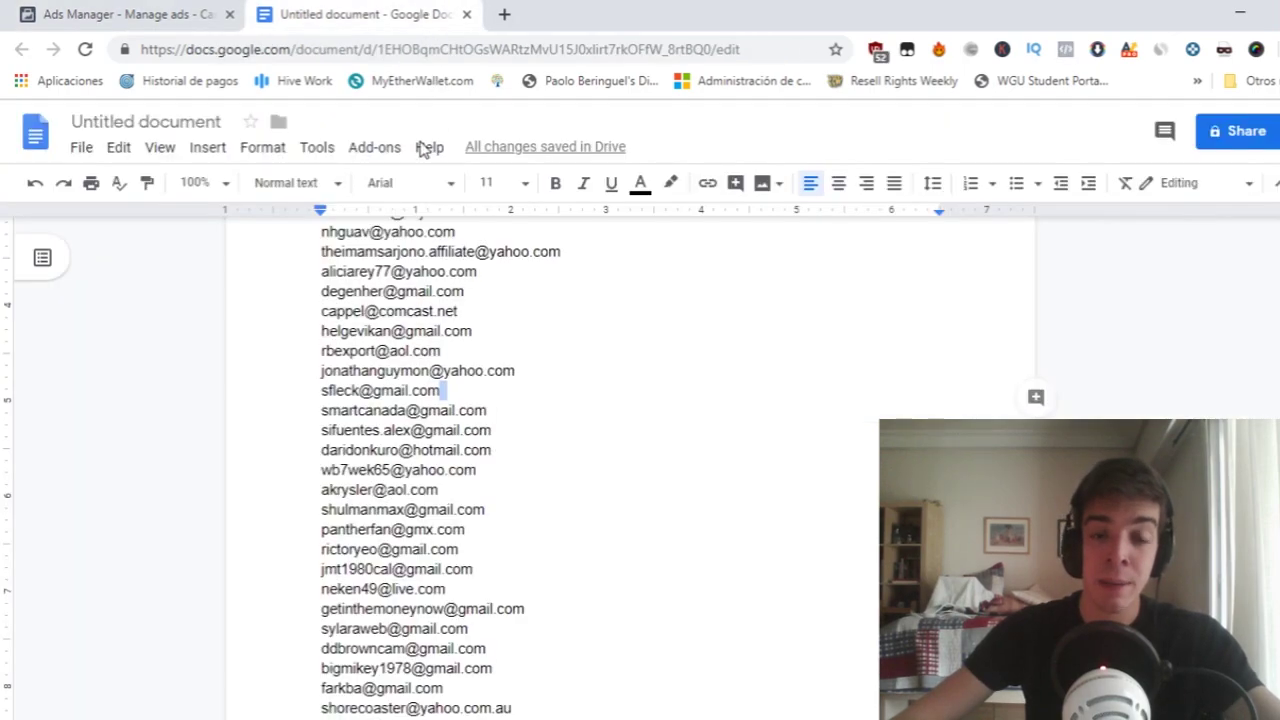
left_click(528, 326)
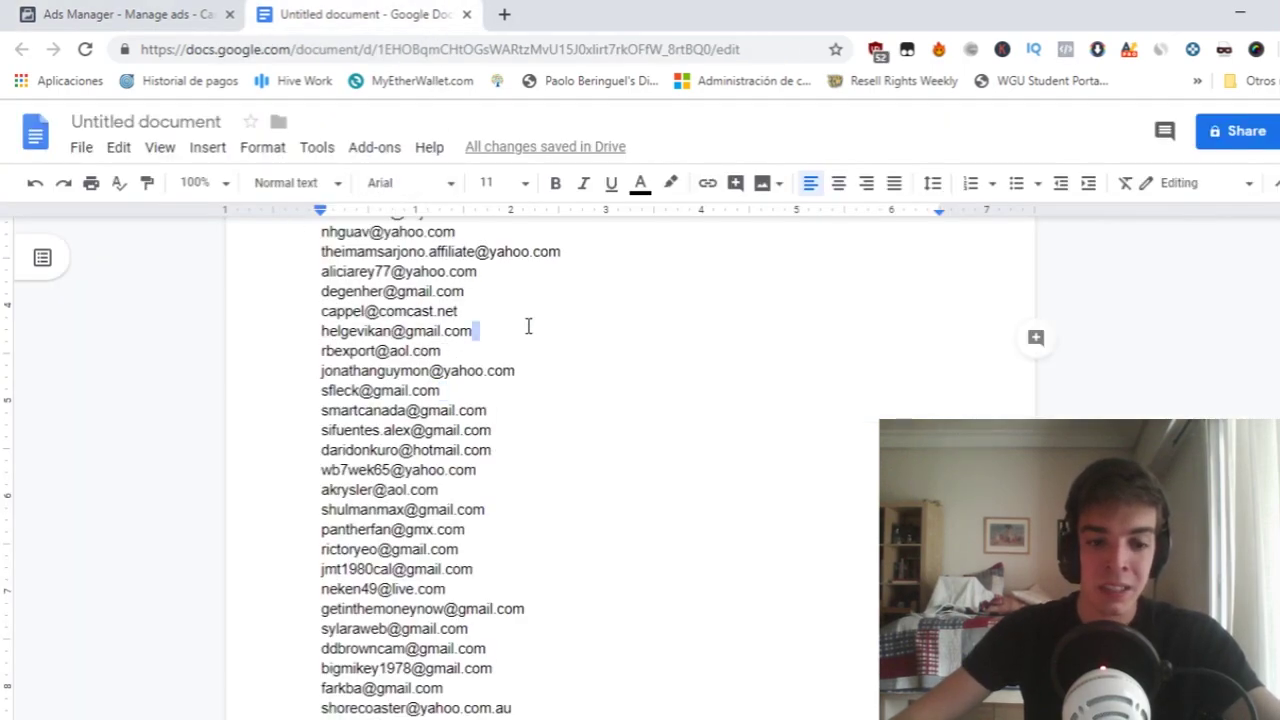
key("ctrl+a")
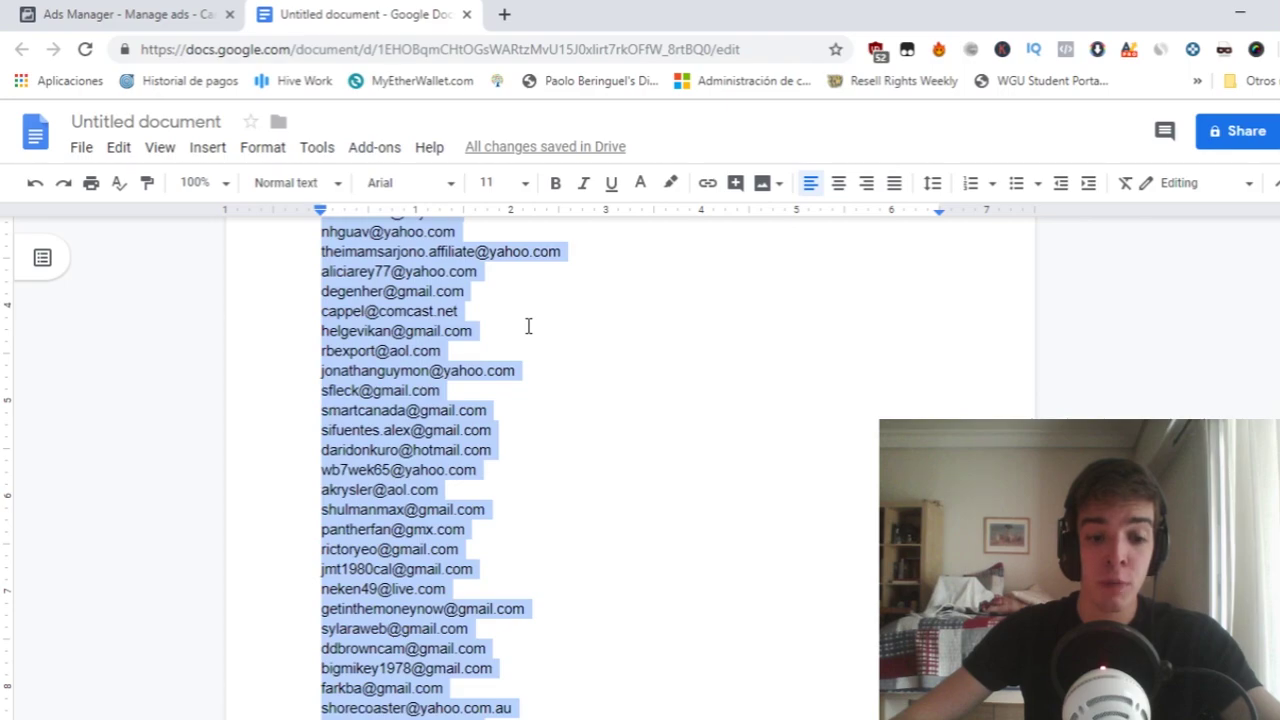
left_click(134, 12)
left_click(360, 511)
key("ctrl+v")
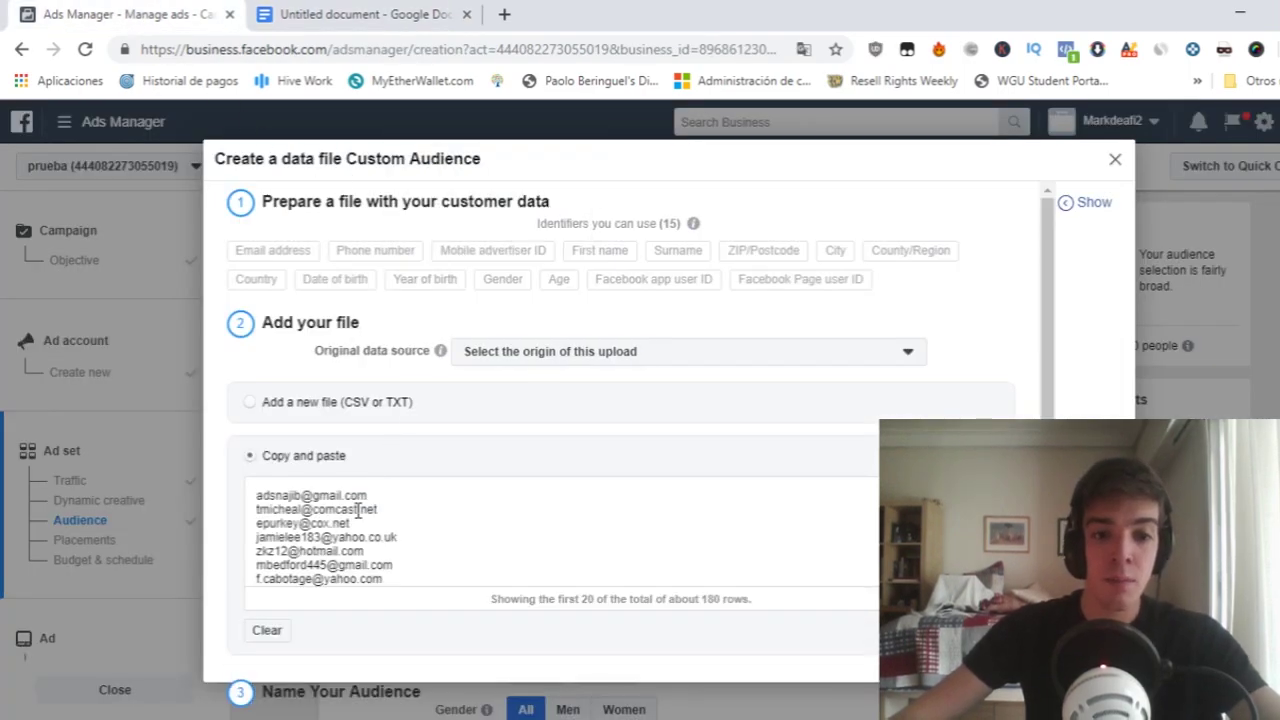
Review the pasted email rows and their count, and compare the CSV or TXT file option before returning to copy and paste.
scroll(400, 530, "down", 5)
scroll(400, 530, "up", 5)
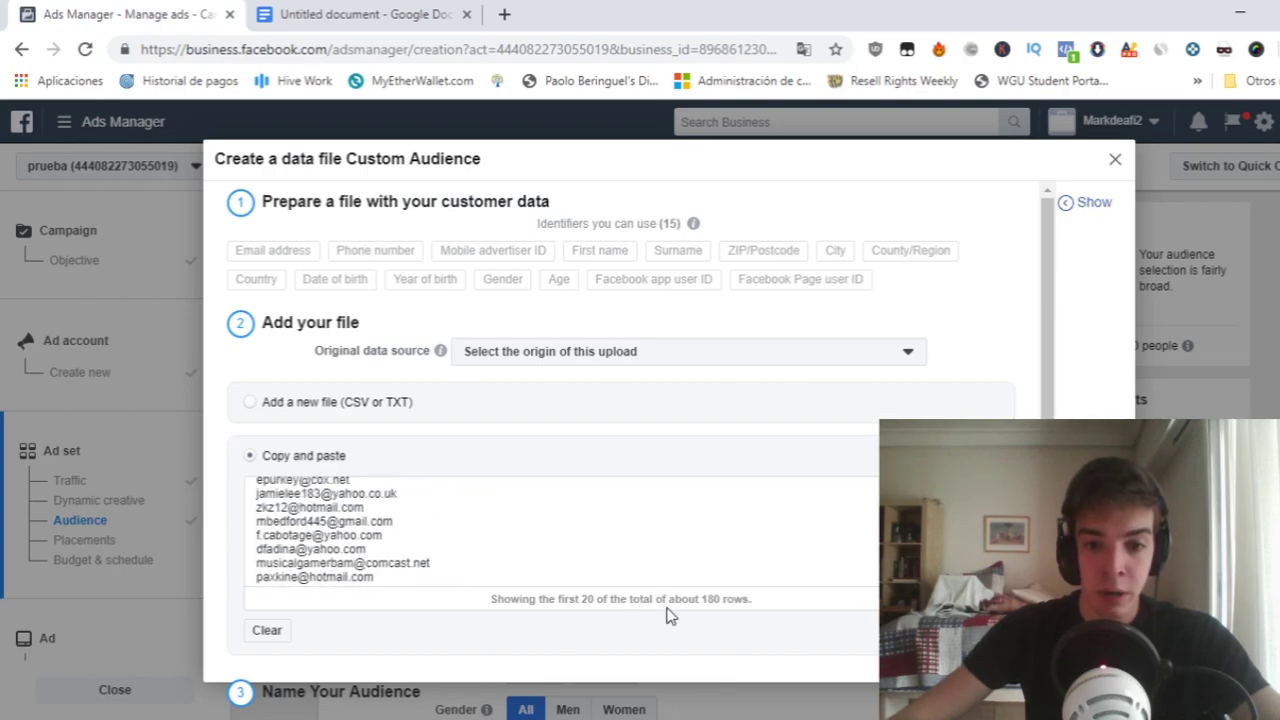
left_click_drag(697, 599, 745, 601)
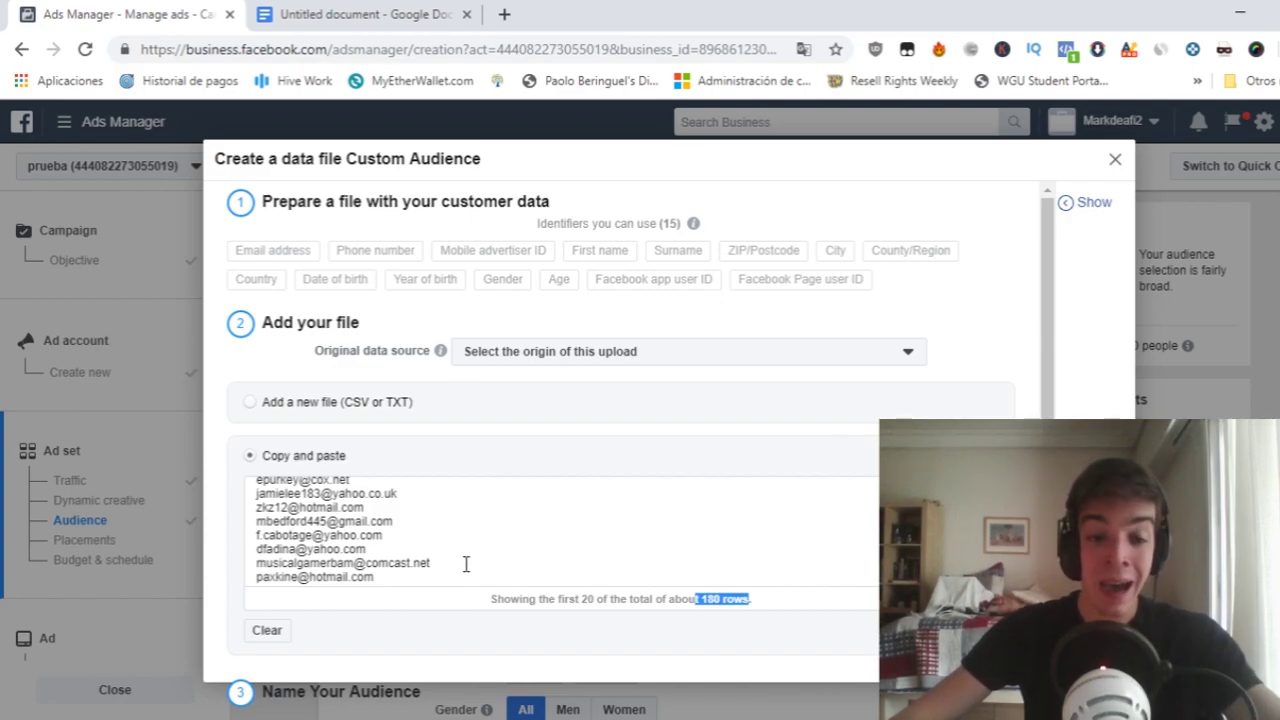
scroll(466, 560, "up", 2)
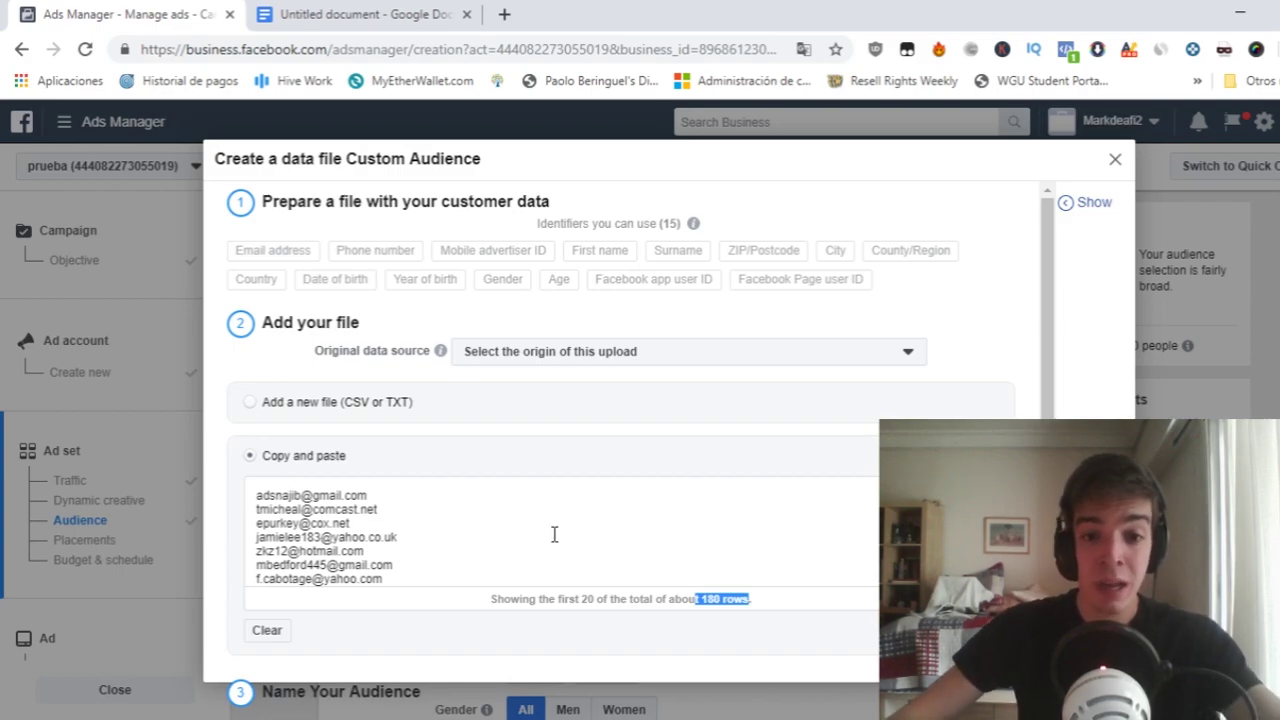
left_click(538, 408)
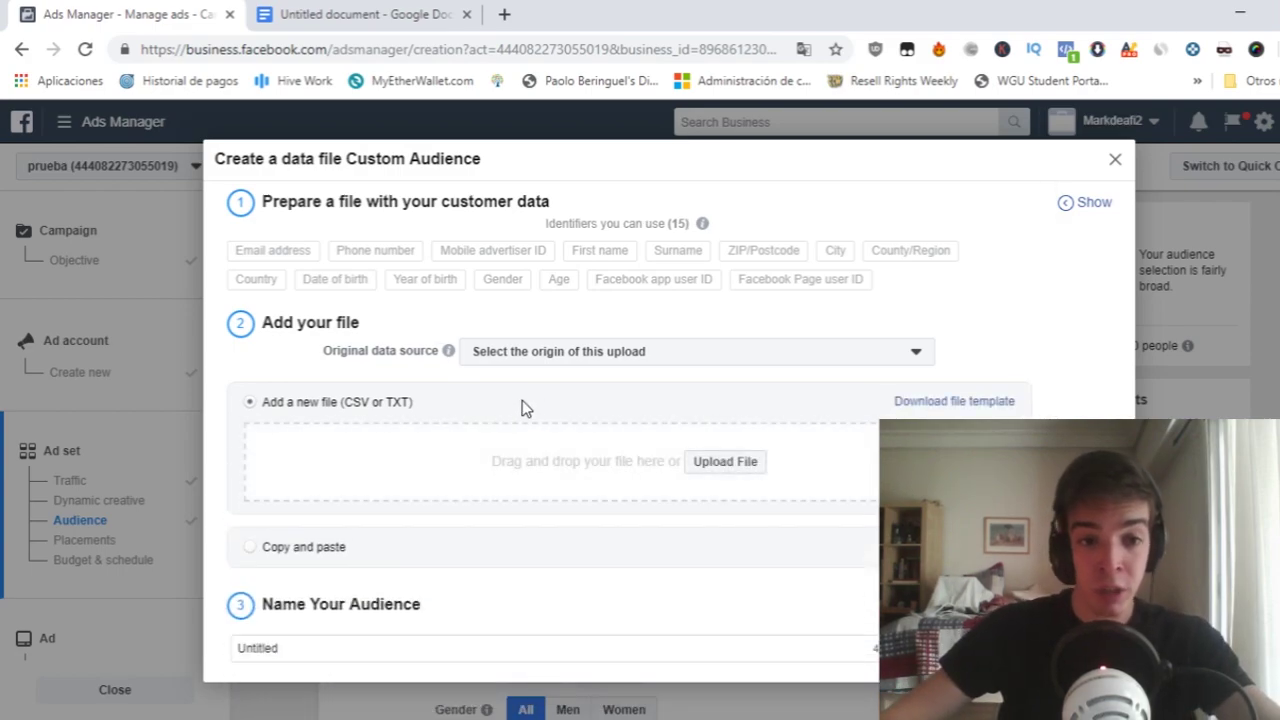
left_click(296, 547)
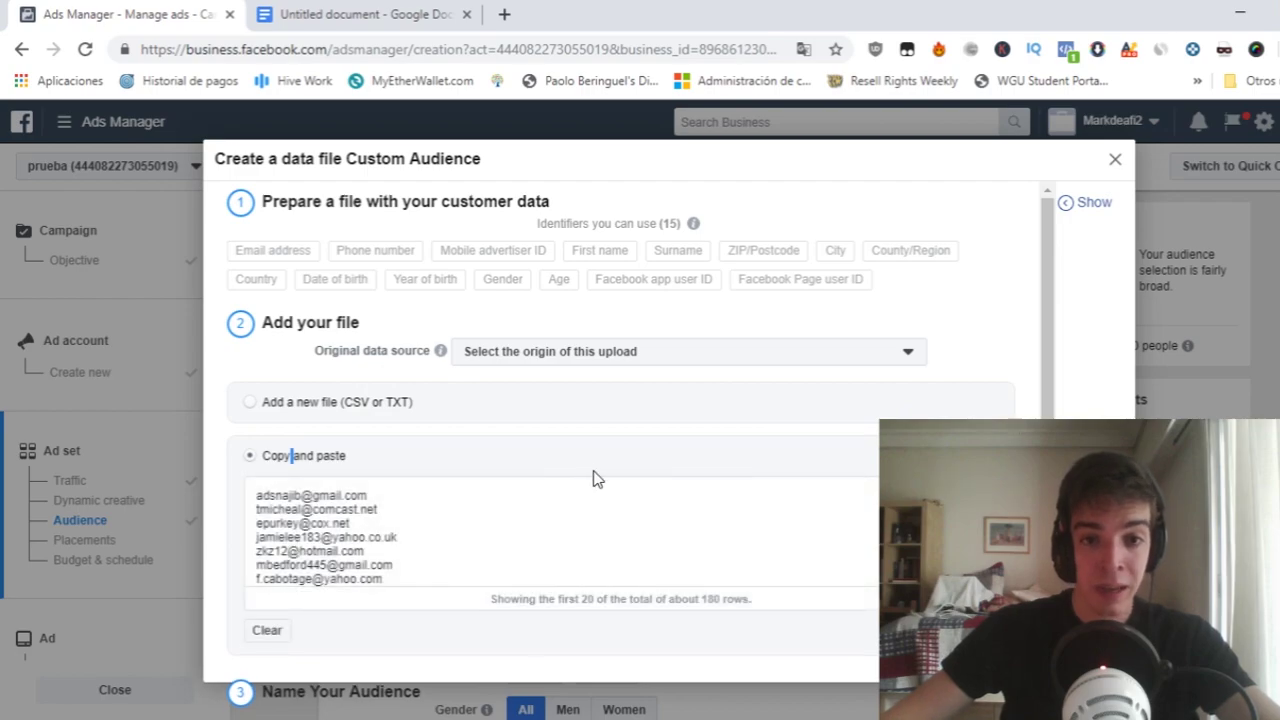
Name the new Custom Audience "Bizz USAUKCA".
scroll(520, 460, "down", 3)
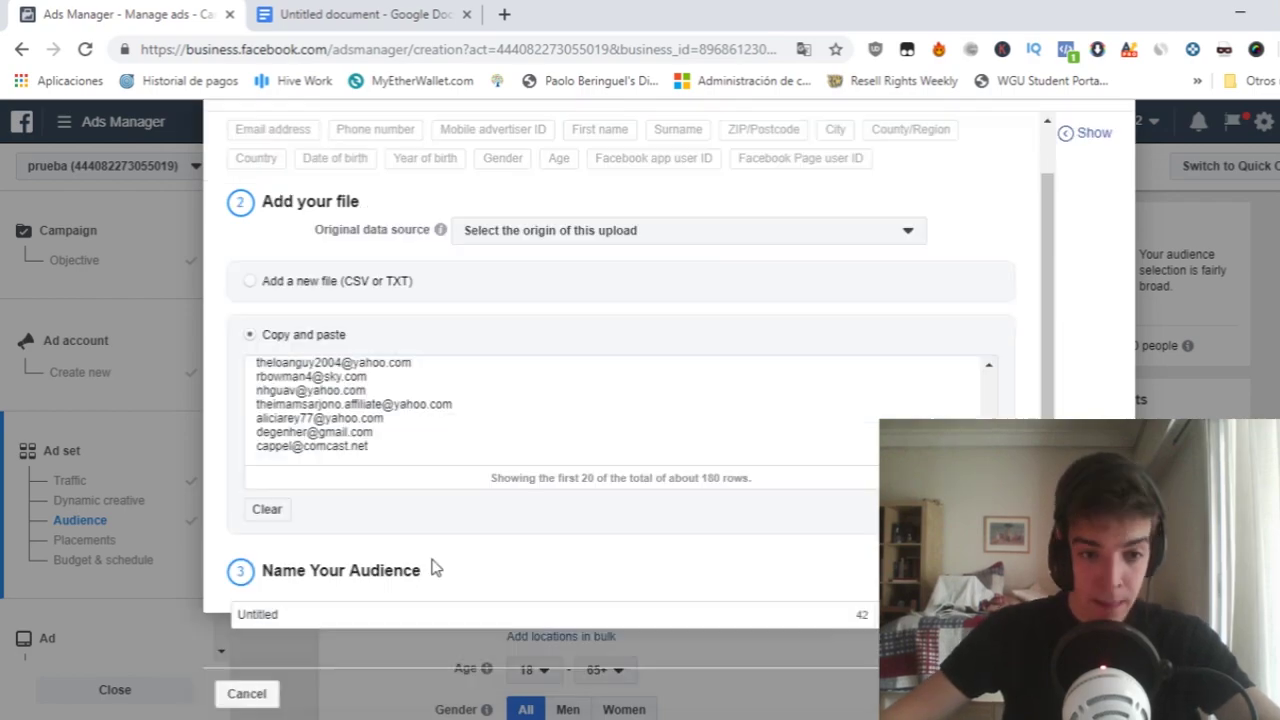
double_click(283, 614)
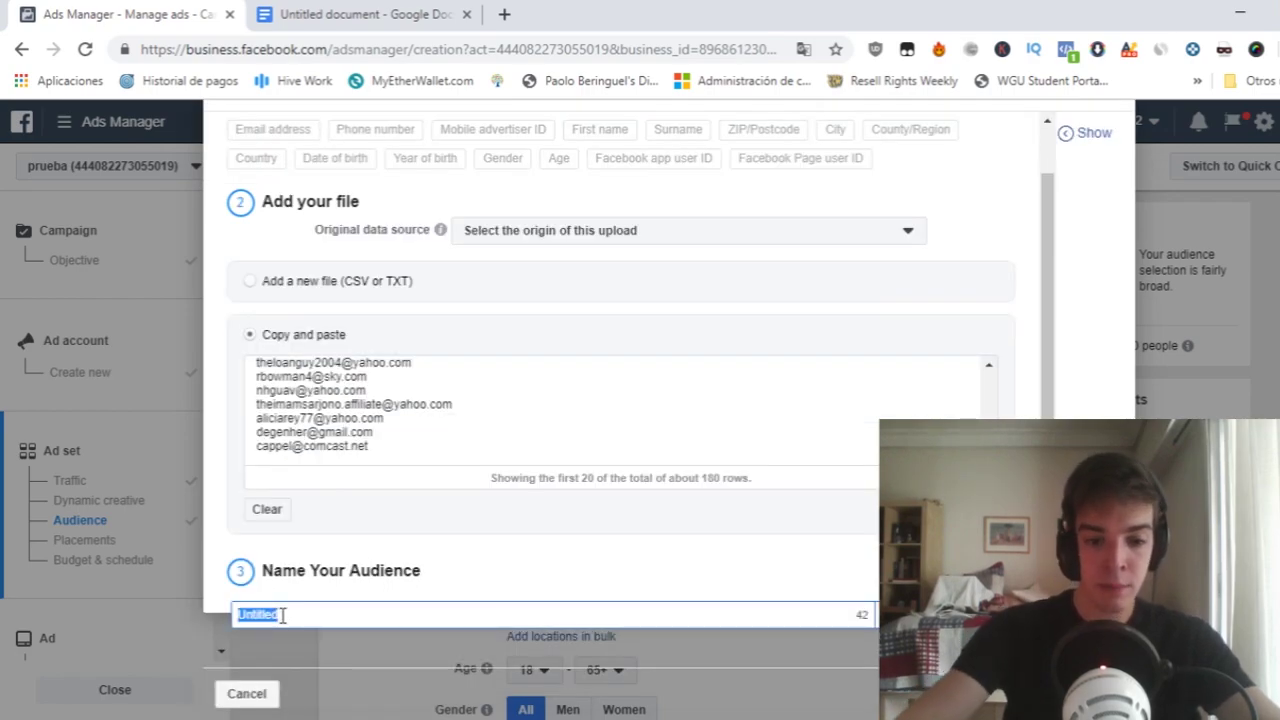
type("B")
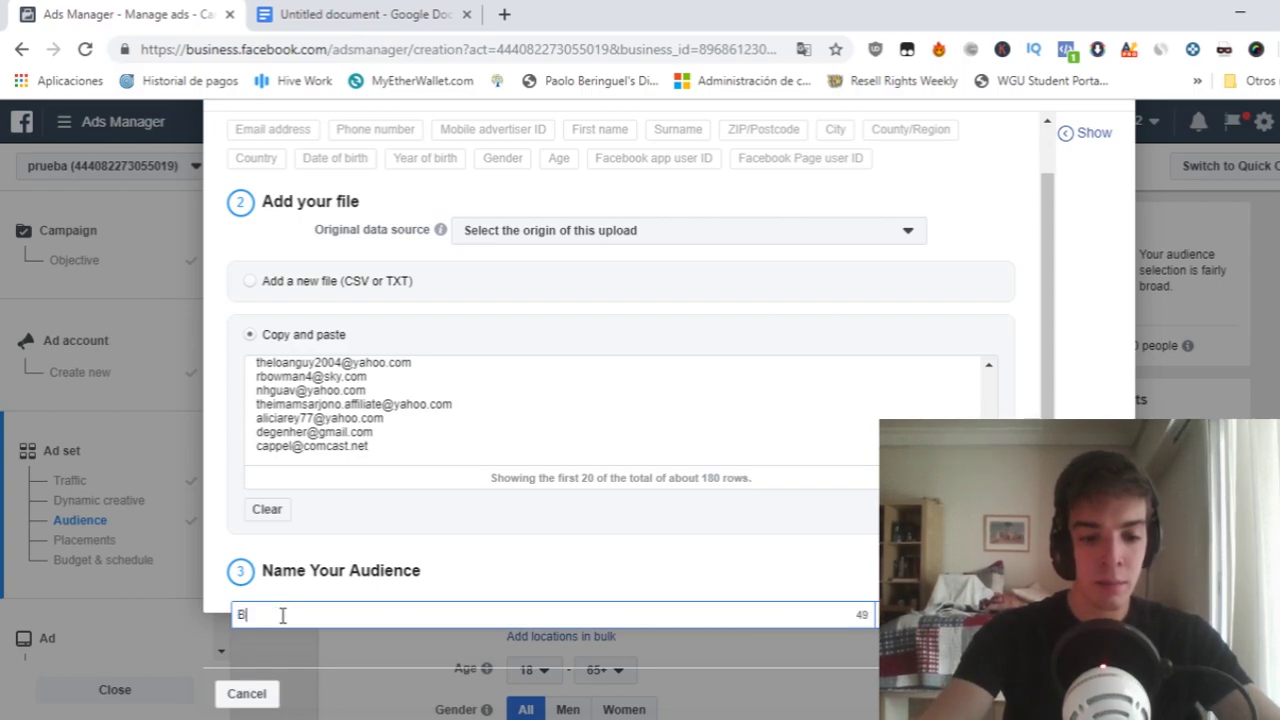
type("izz")
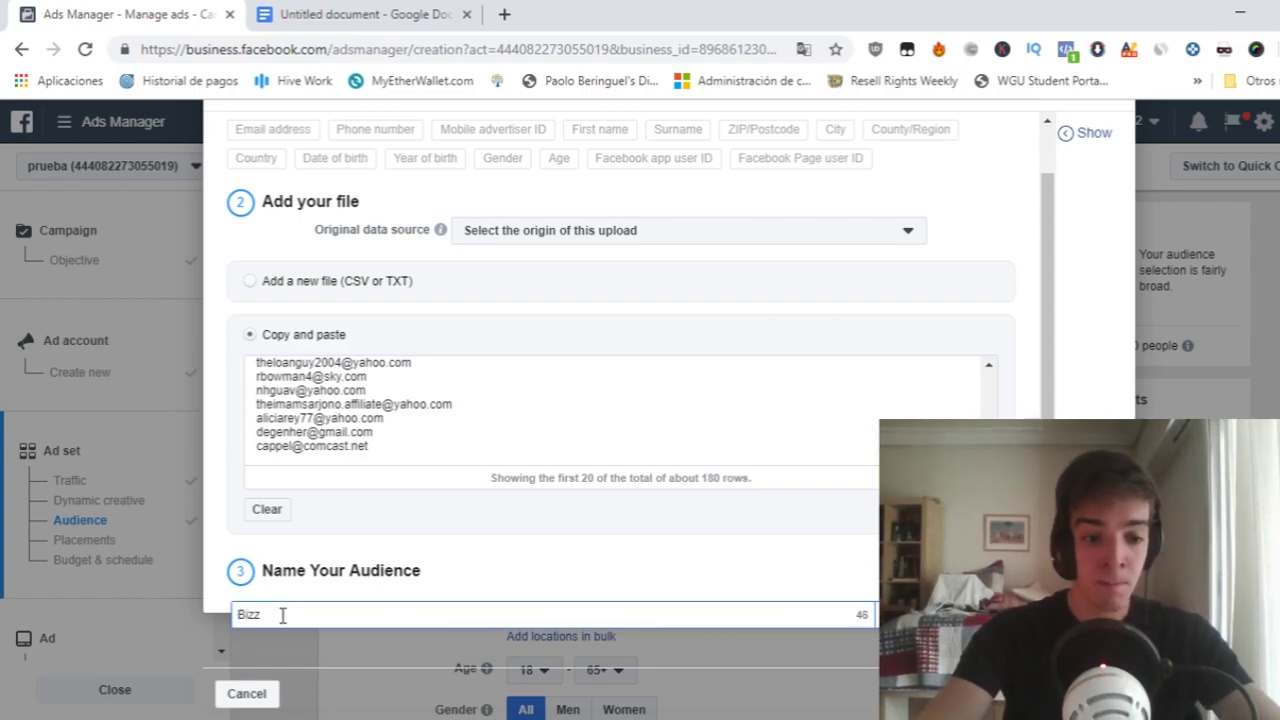
type(" U")
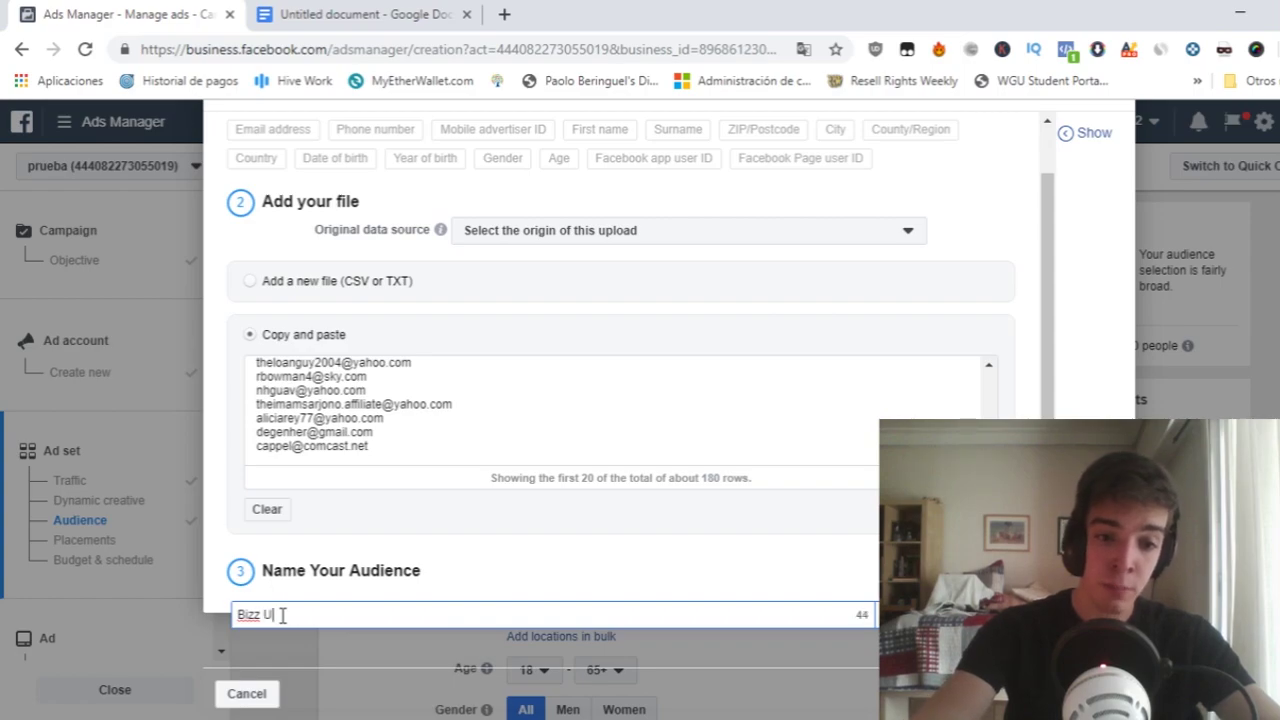
type("SAUK")
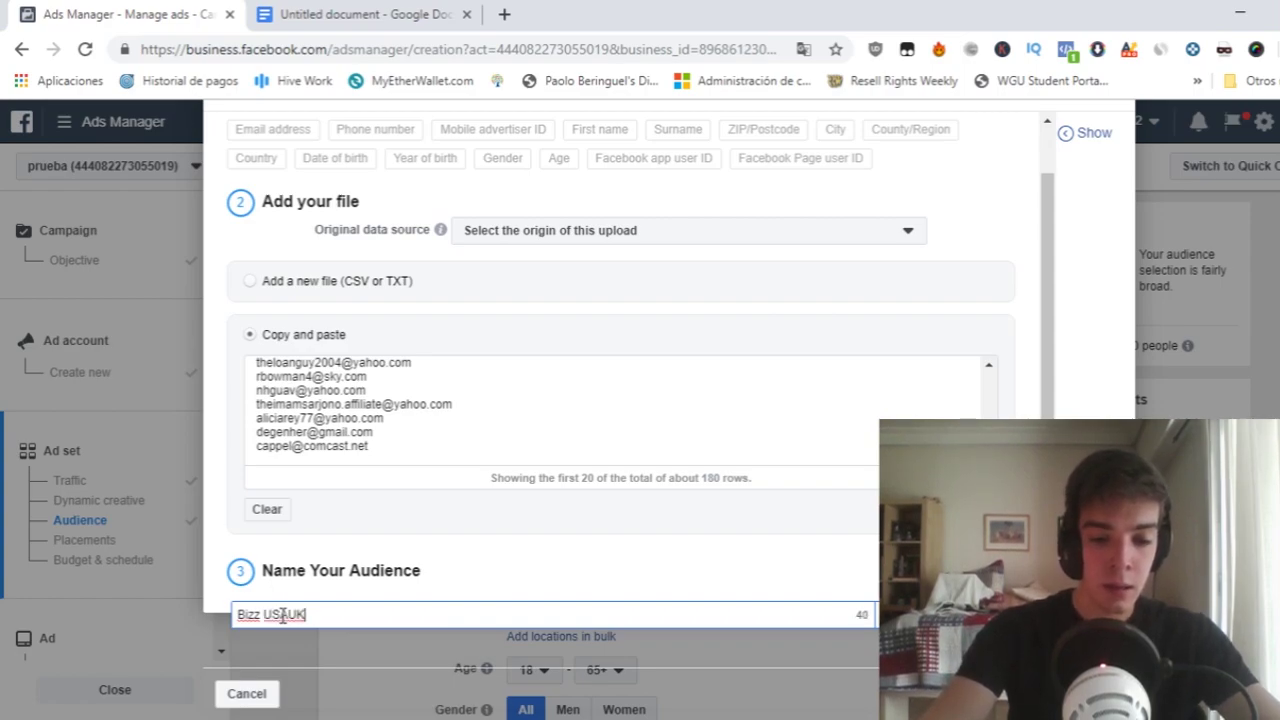
type("CA")
key("Tab")
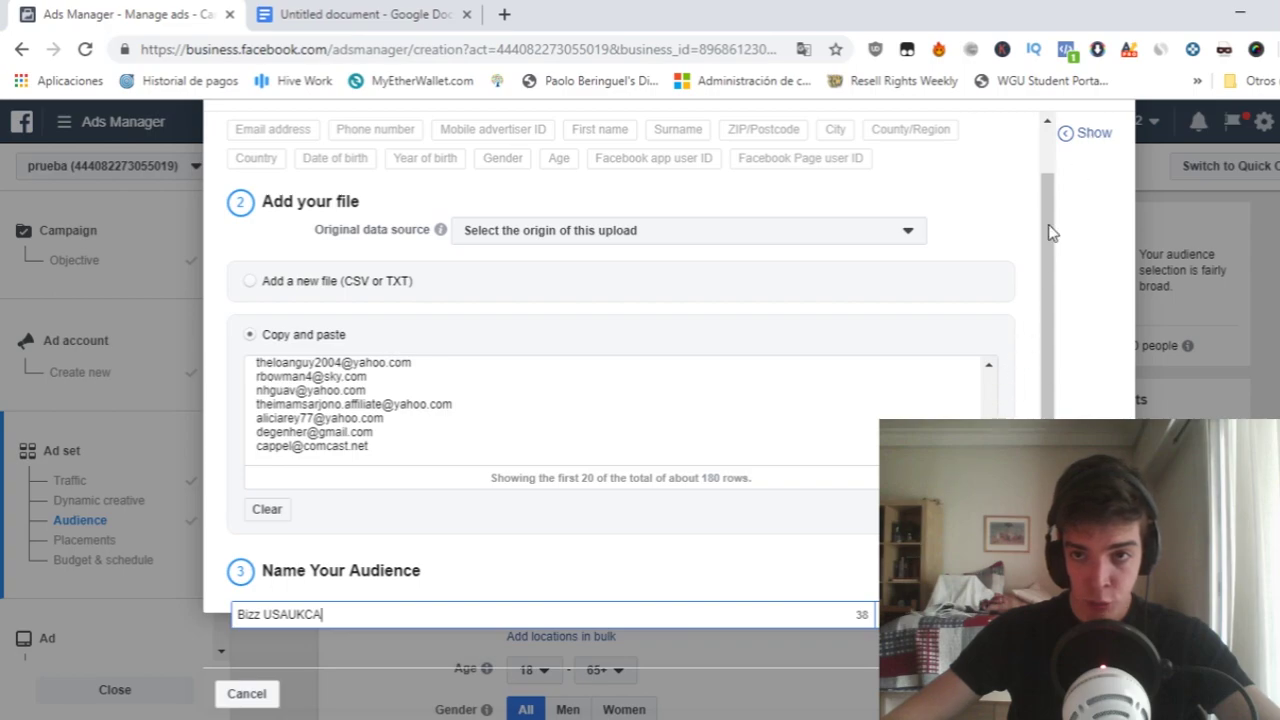
Enter "ds" as the description of the Custom Audience.
scroll(1064, 205, "up", 1)
scroll(660, 400, "up", 1)
scroll(660, 400, "down", 1)
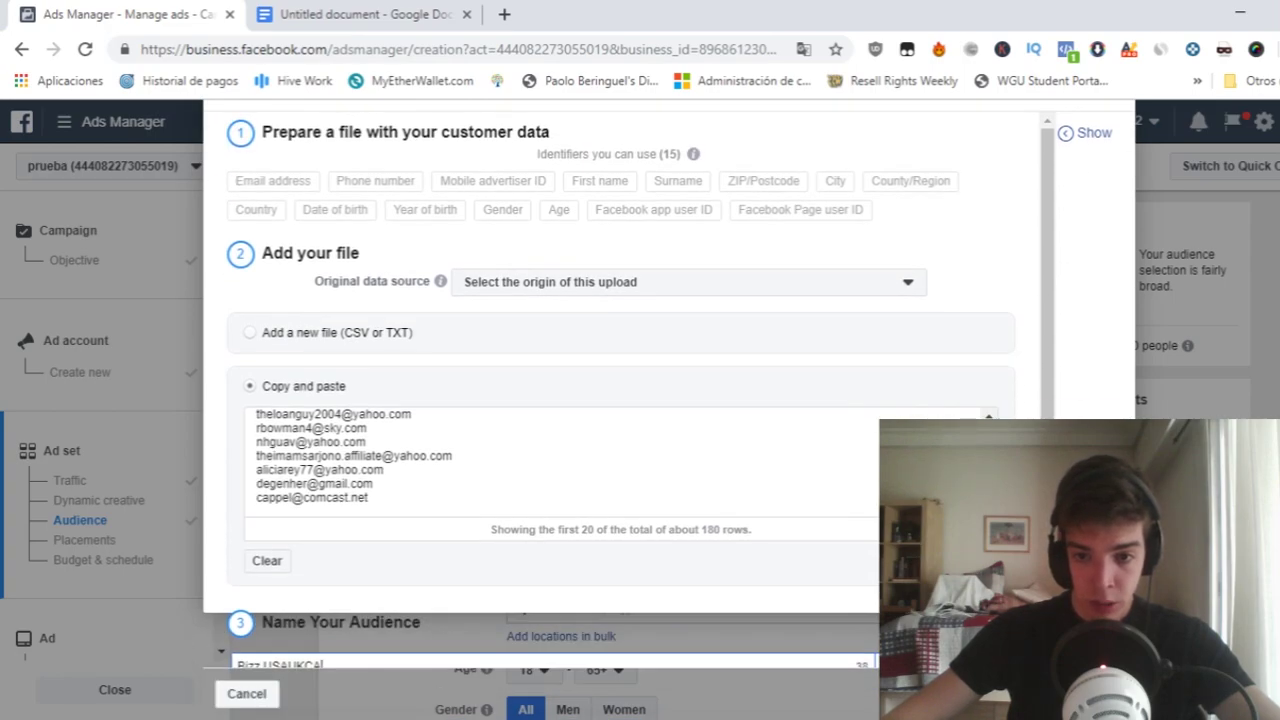
scroll(641, 390, "down", 1)
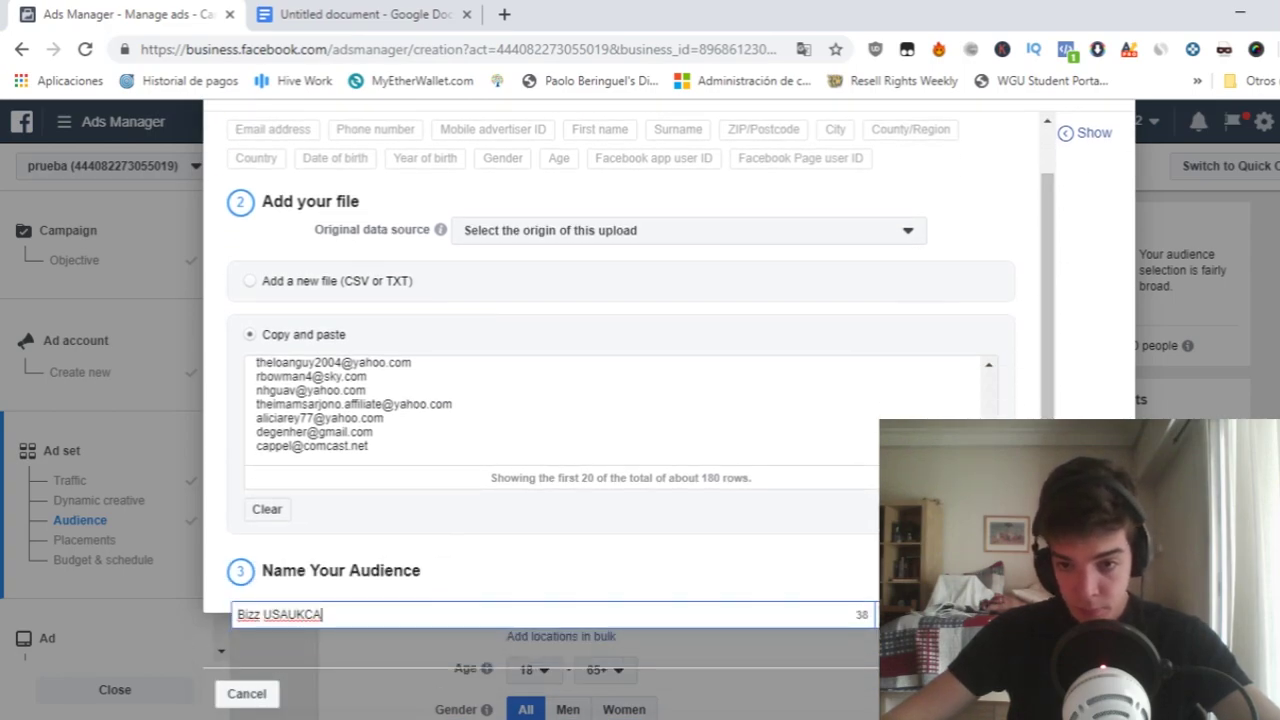
scroll(528, 626, "down", 2)
left_click(528, 612)
type("ds")
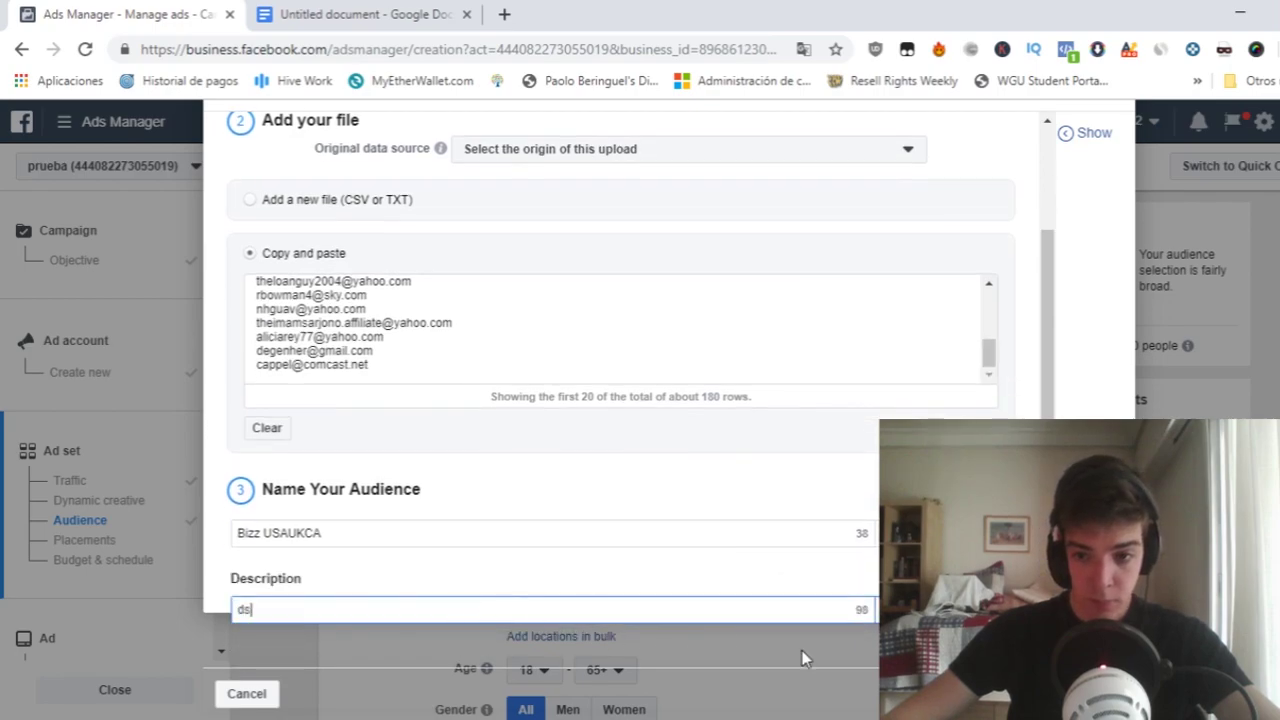
Set the original data source of the upload to From customers and partners.
scroll(651, 480, "up", 3)
left_click(597, 288)
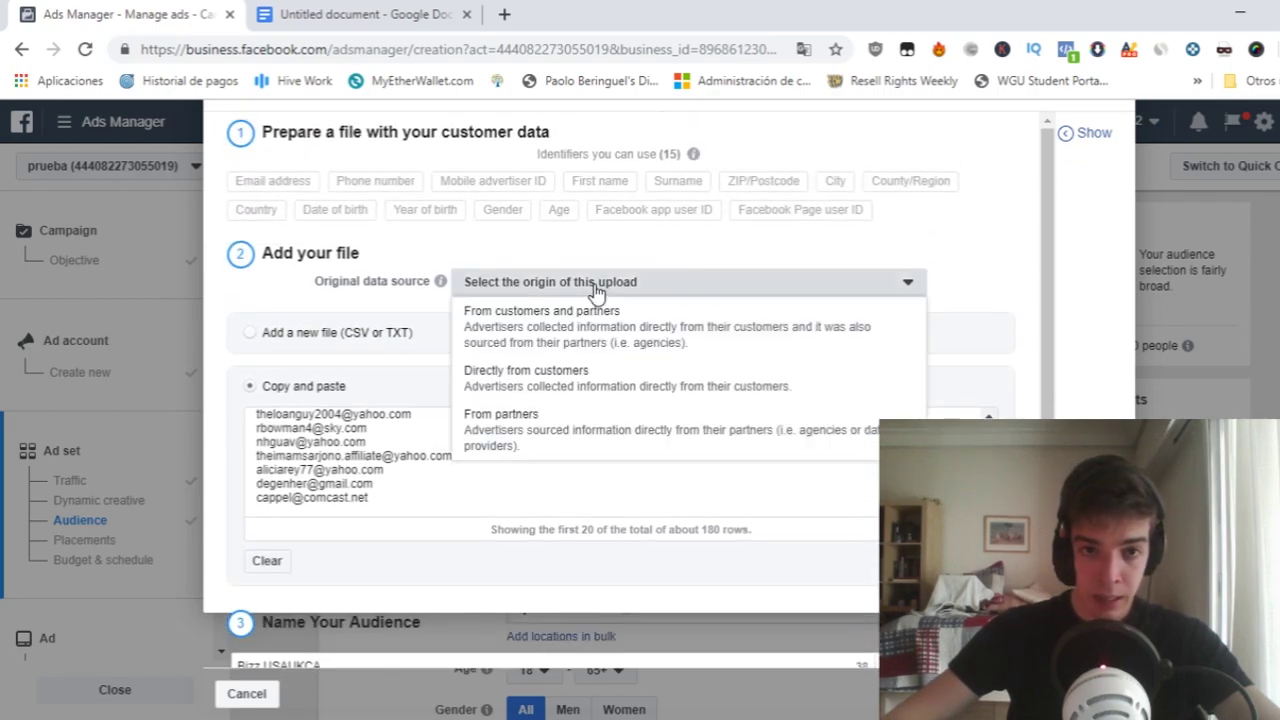
left_click(575, 325)
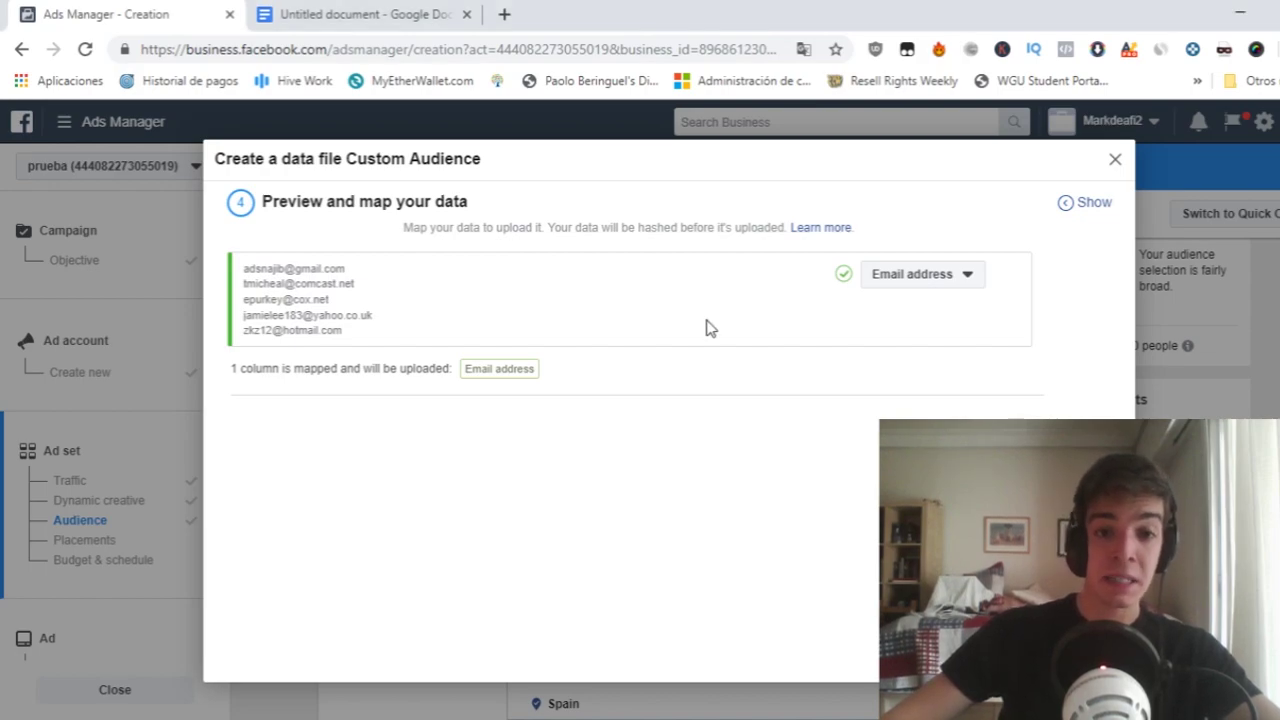
Upload the customer list mapped as Email address and start creating a Lookalike Audience from it.
scroll(714, 337, "down", 2)
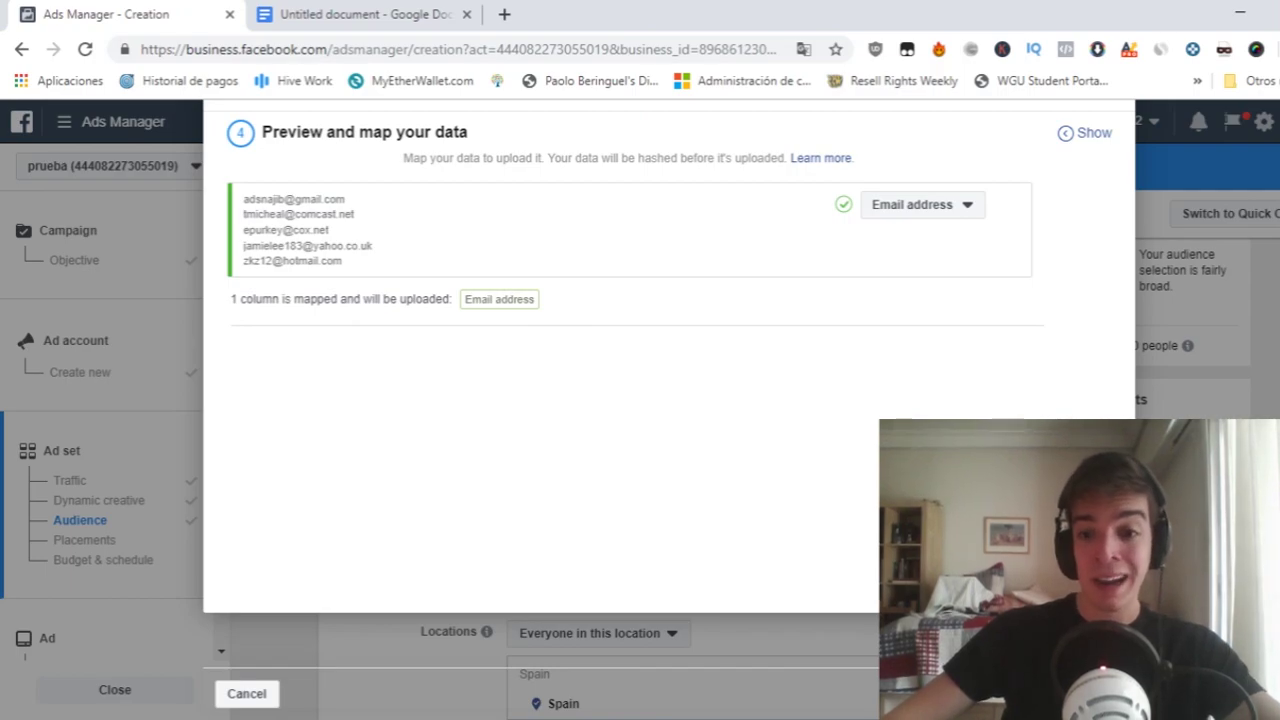
left_click(1085, 693)
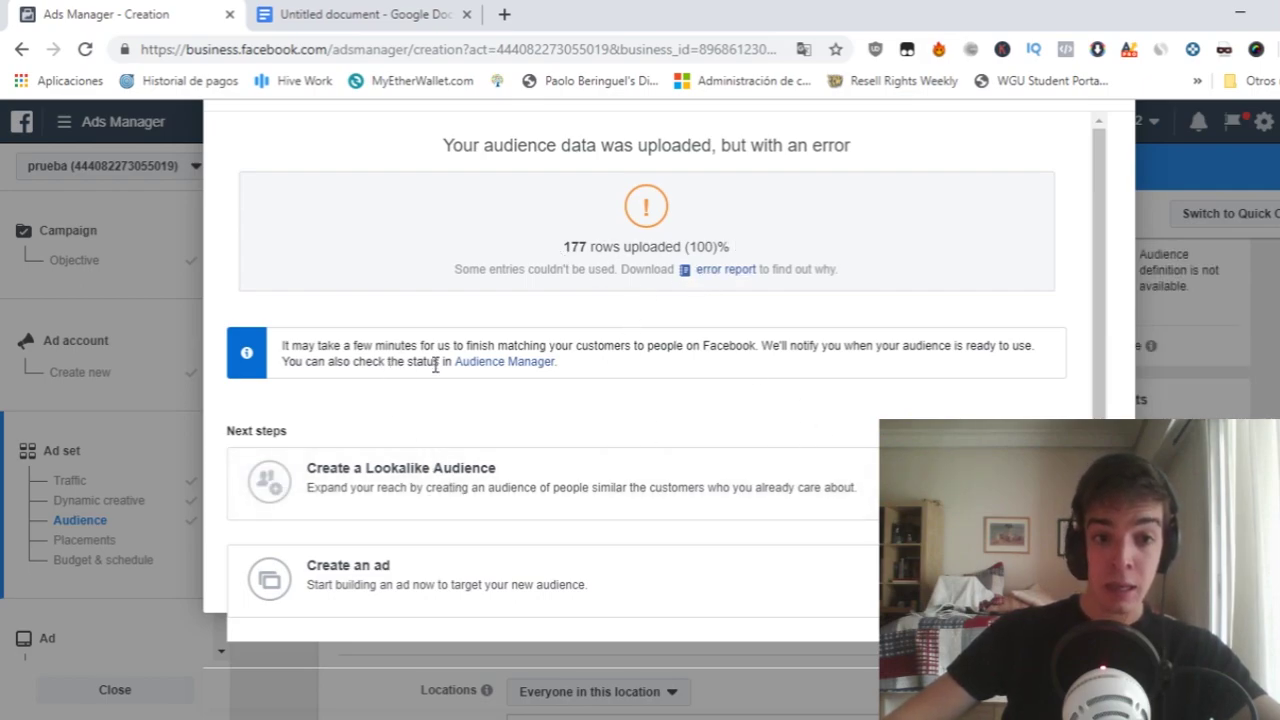
scroll(530, 415, "down", 1)
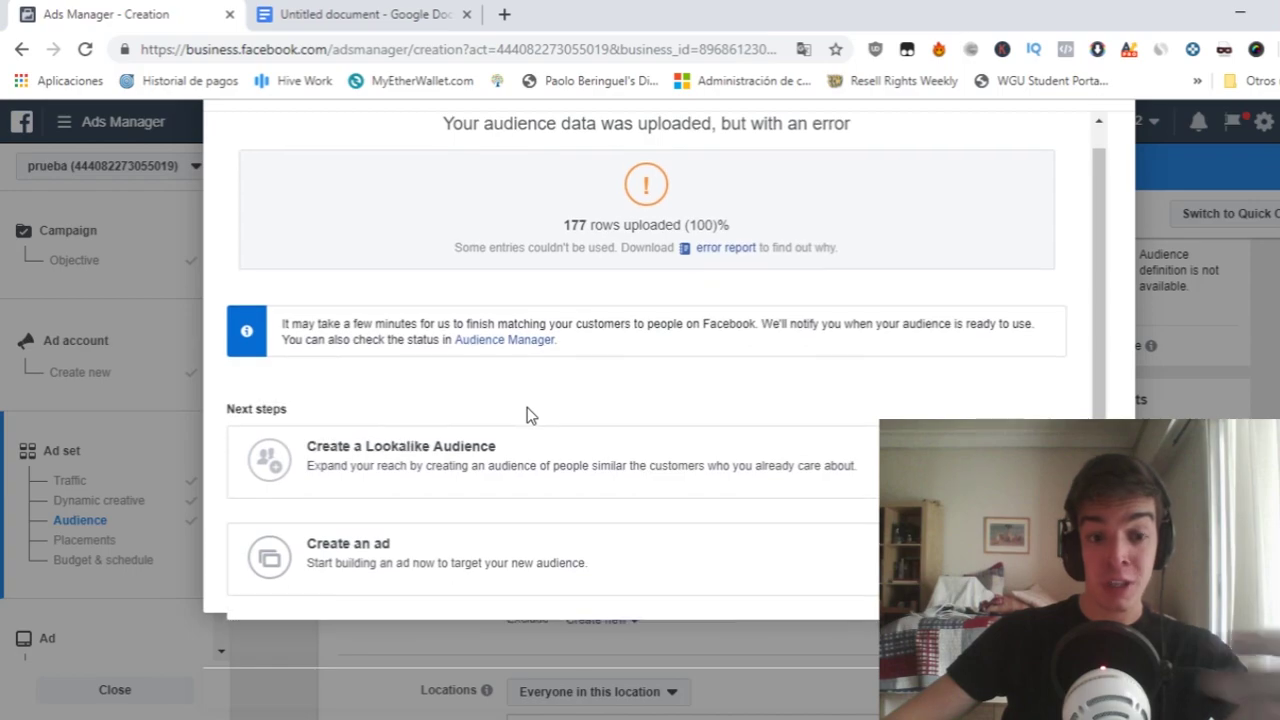
left_click(437, 458)
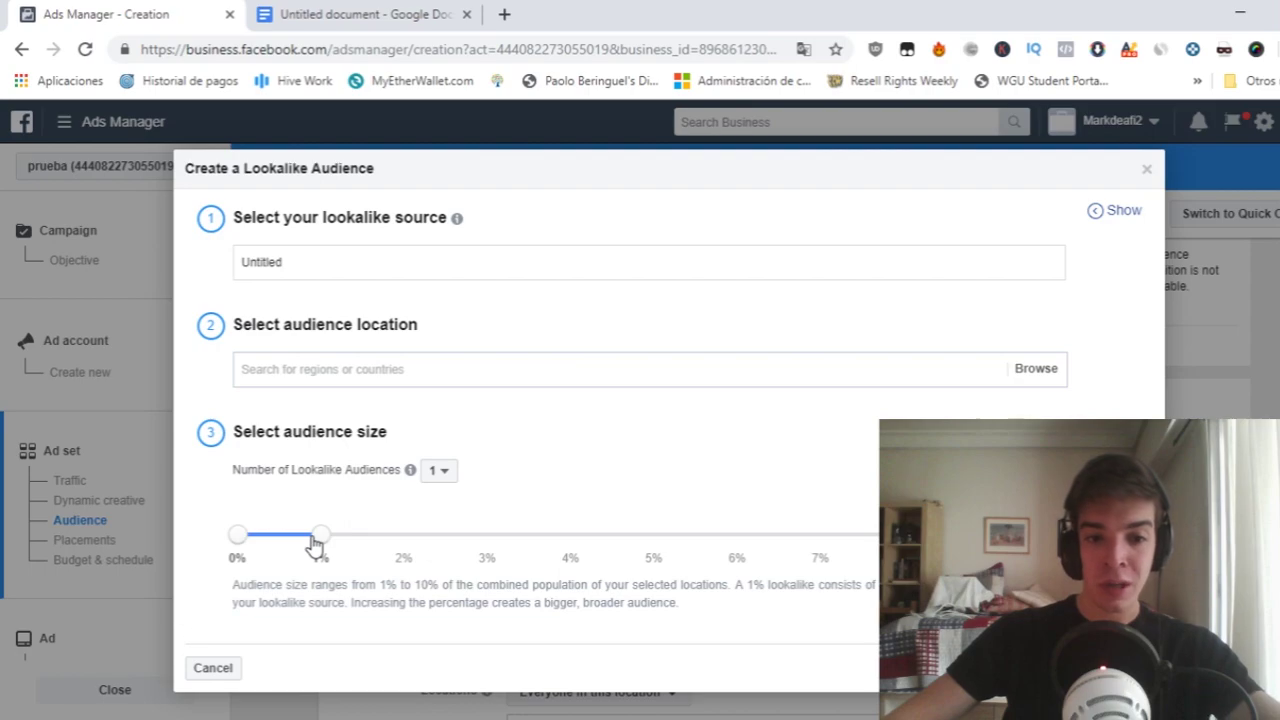
Try to replace the Untitled lookalike source with "Bizz USAUK".
left_click(310, 257)
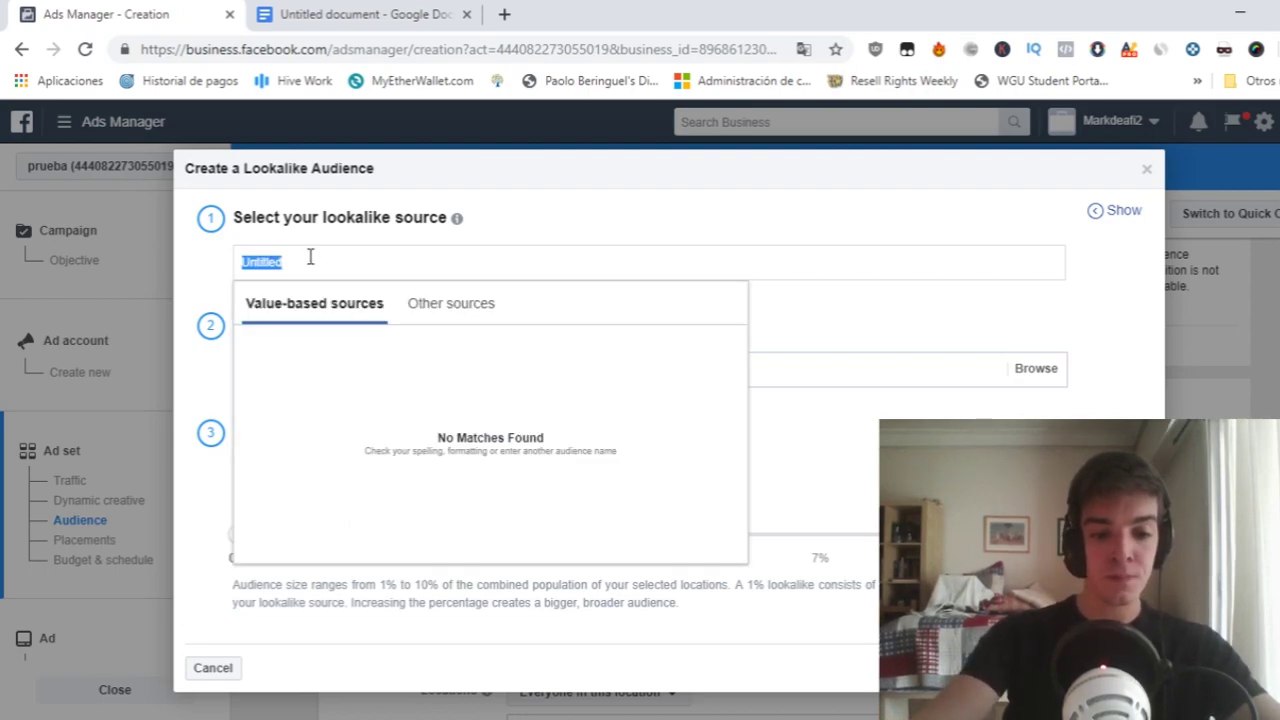
type("Bizz USAUK")
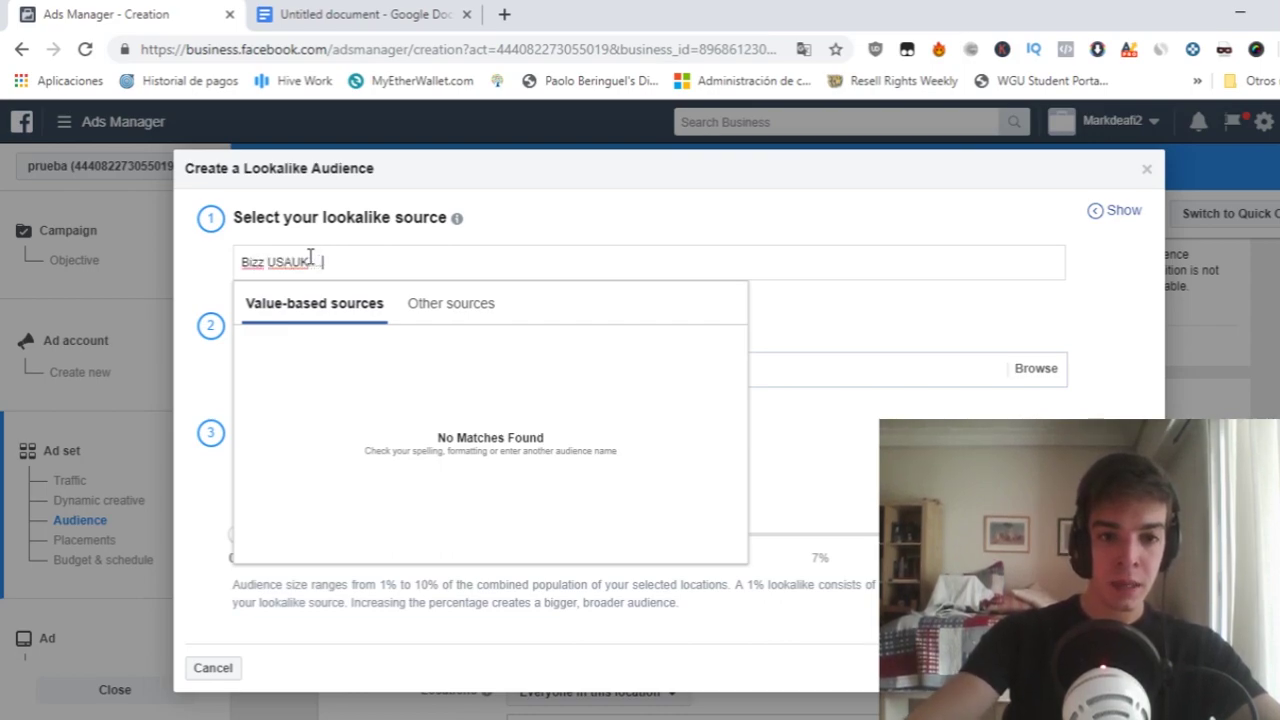
left_click(531, 194)
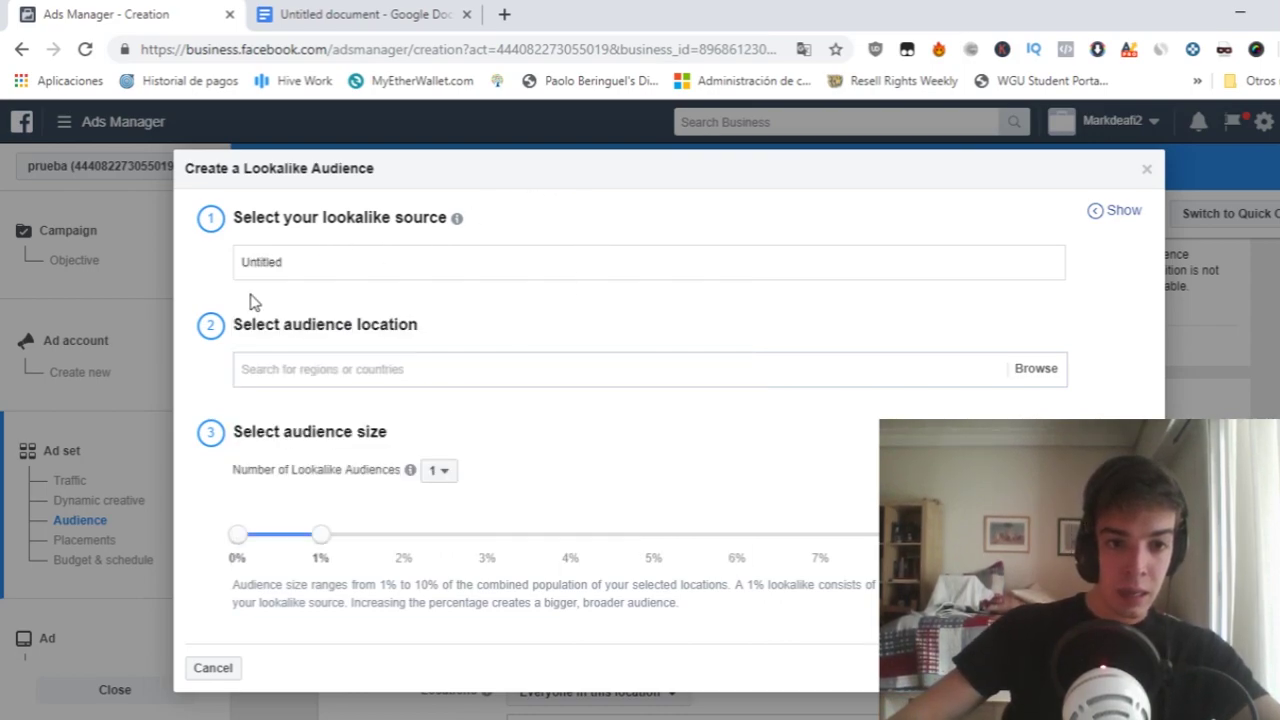
Add United States, United Kingdom, Australia and Canada as the Lookalike Audience's locations.
left_click(338, 370)
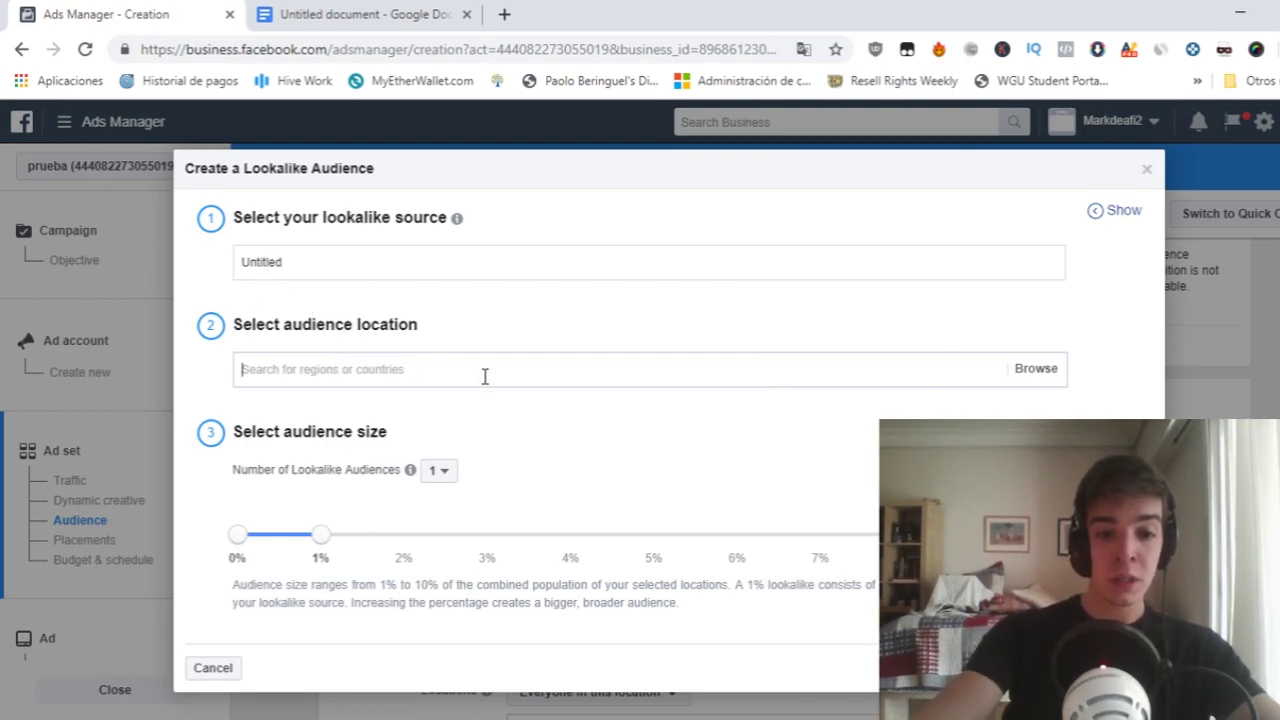
type("usa")
key("BackSpace")
type("nite")
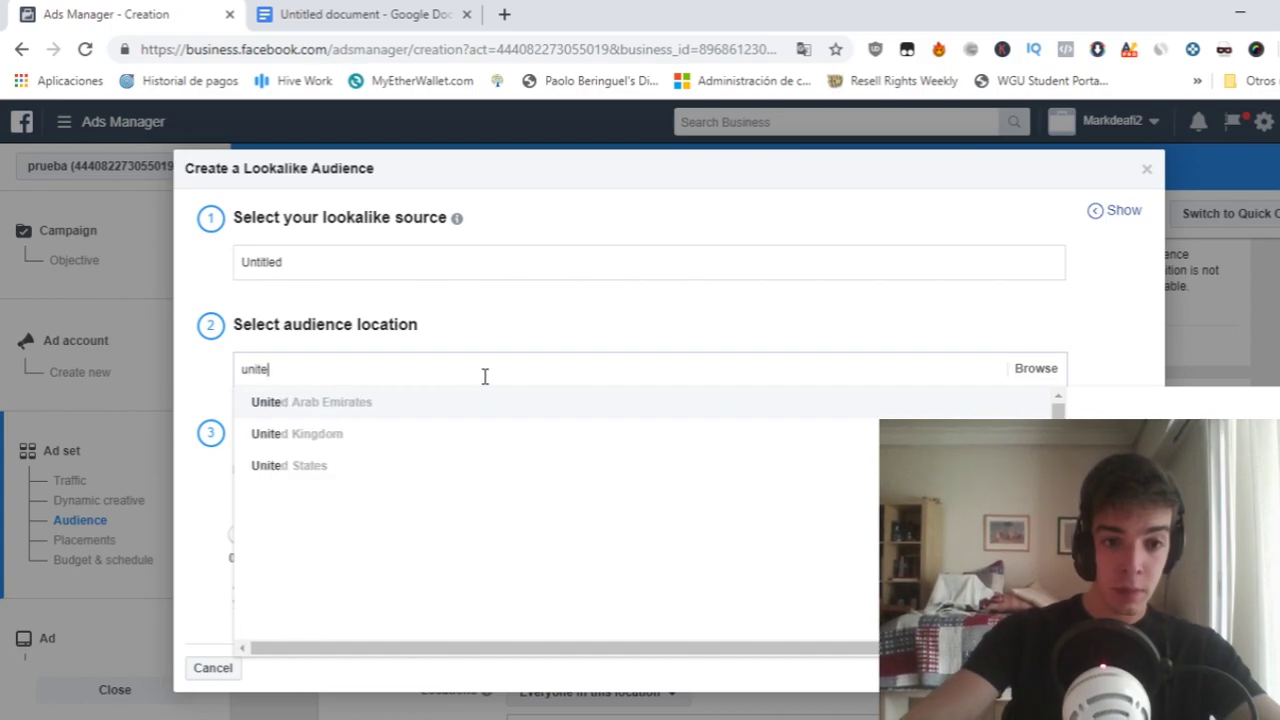
left_click(300, 467)
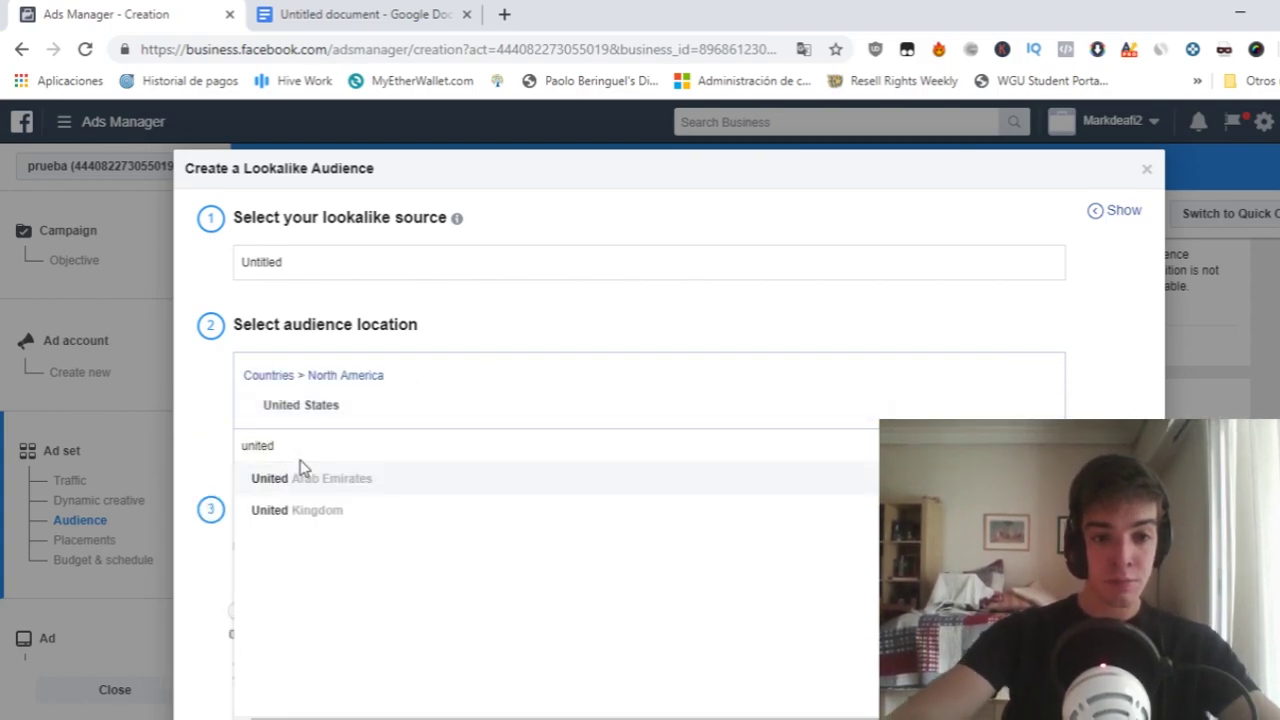
left_click(298, 512)
type("austr")
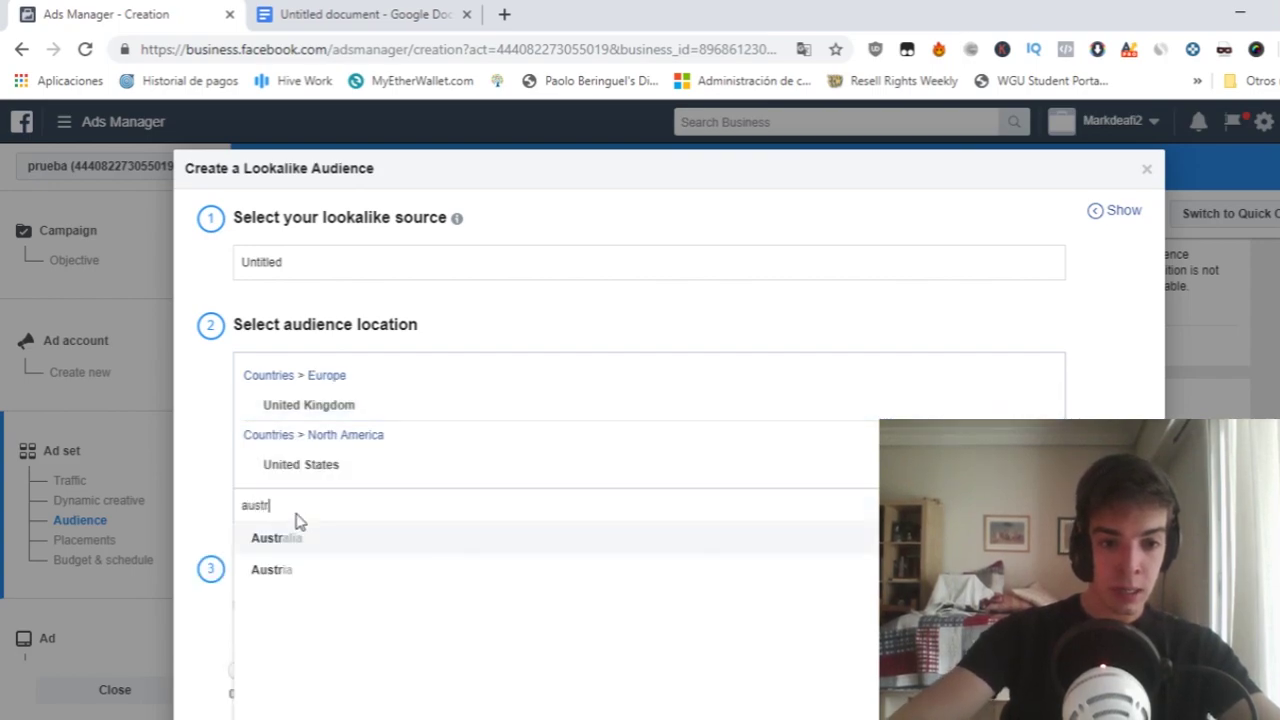
left_click(292, 531)
type("canada")
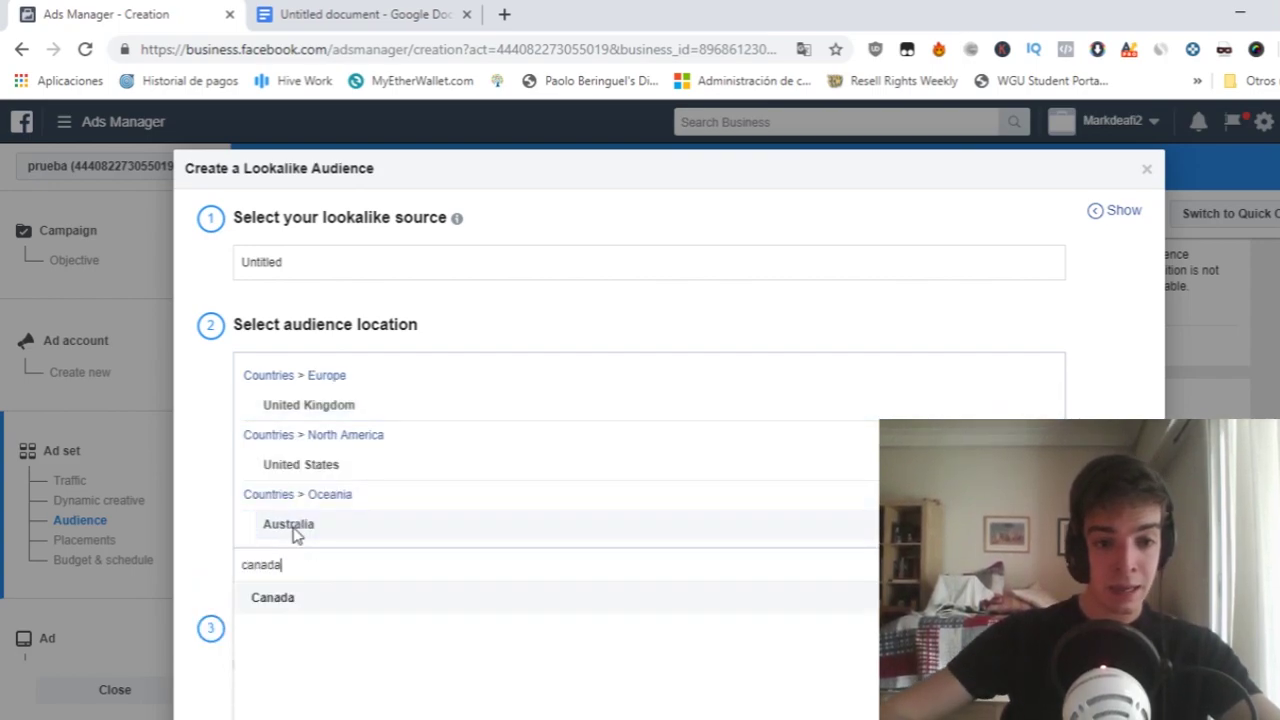
left_click(292, 597)
Try a wider lookalike audience size, return it to 1%, and try to create the audience.
scroll(631, 466, "down", 3)
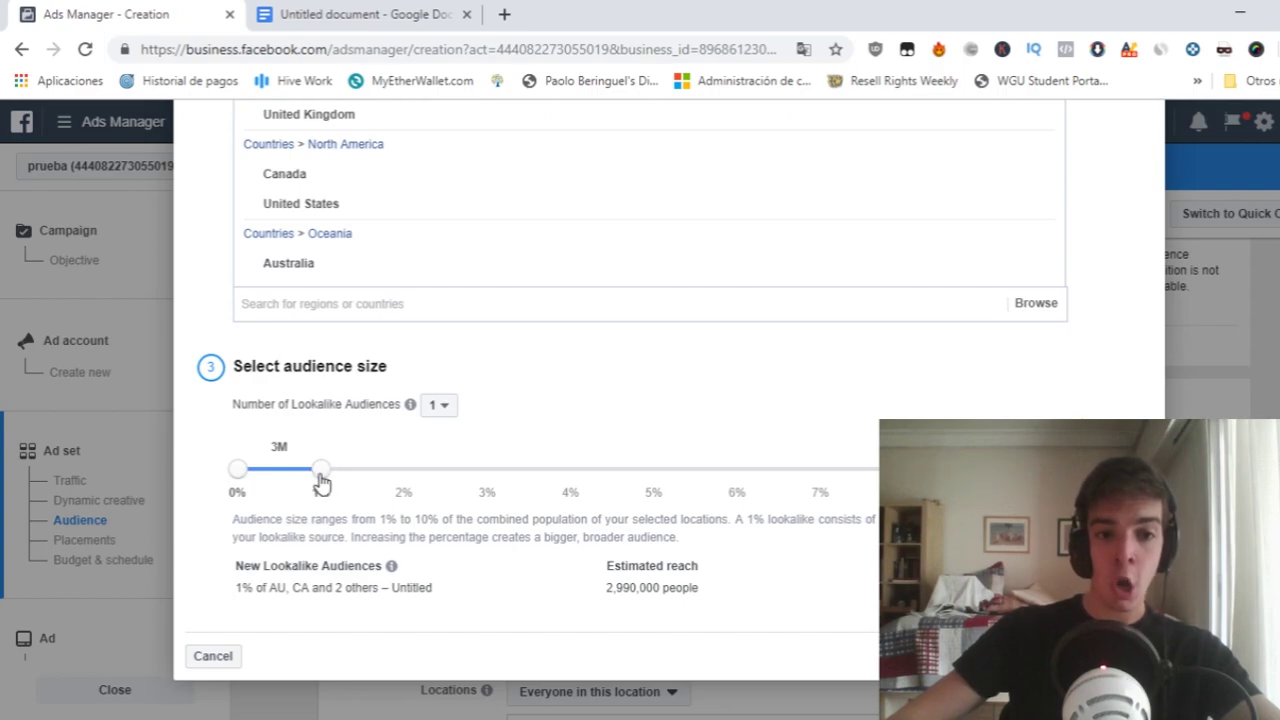
left_click_drag(366, 481, 1000, 480)
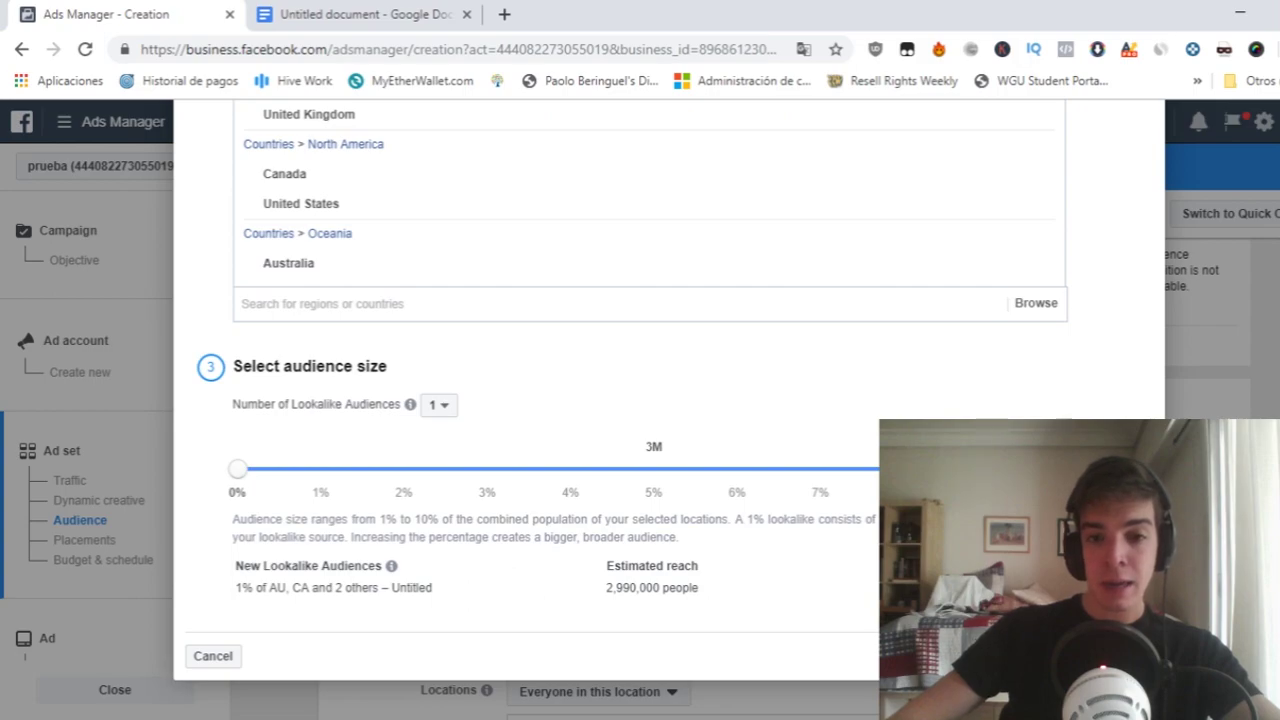
left_click_drag(1000, 480, 322, 474)
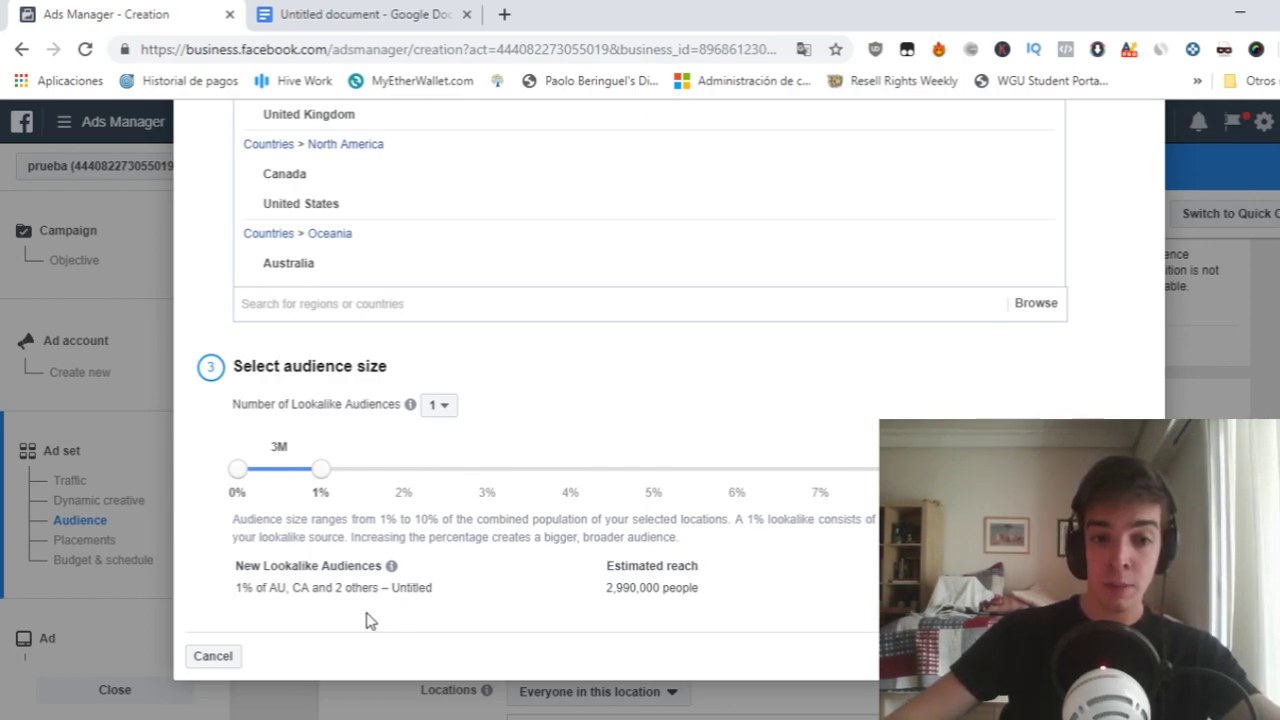
left_click(1098, 656)
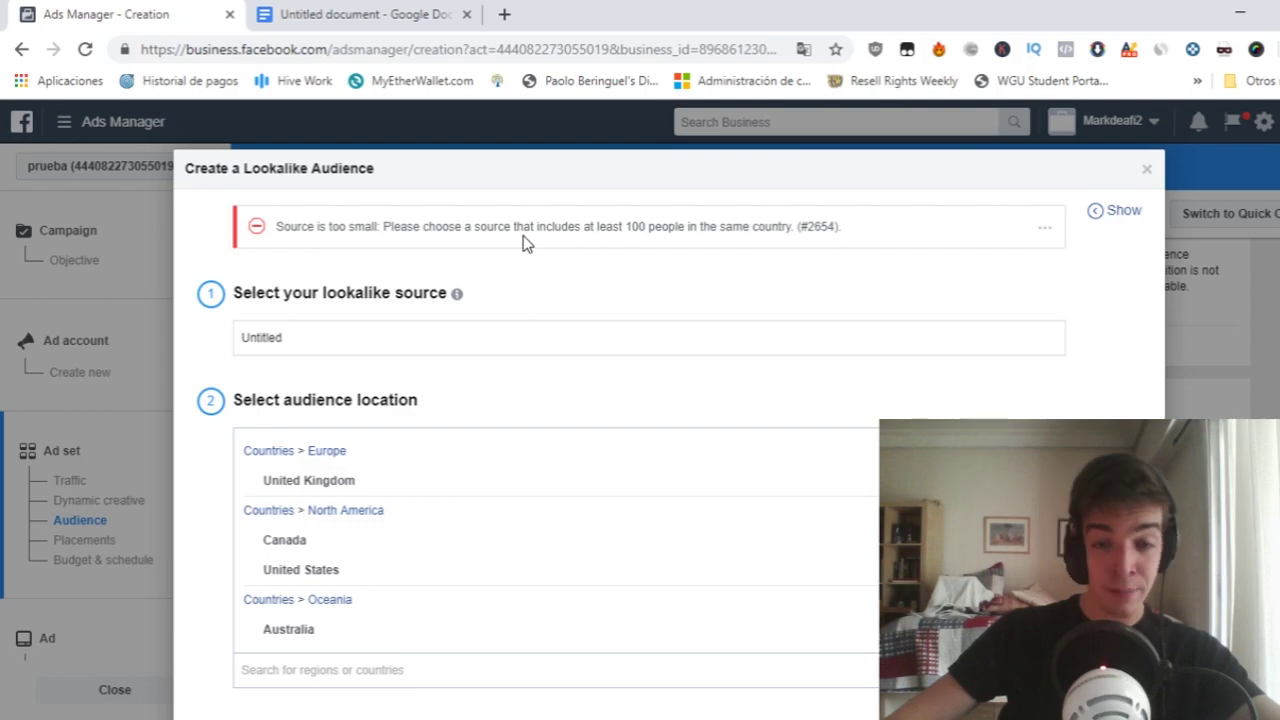
Remove Australia, United States and Canada from the locations, and create the 1% Lookalike Audience for the United Kingdom.
scroll(590, 252, "down", 2)
scroll(440, 294, "down", 1)
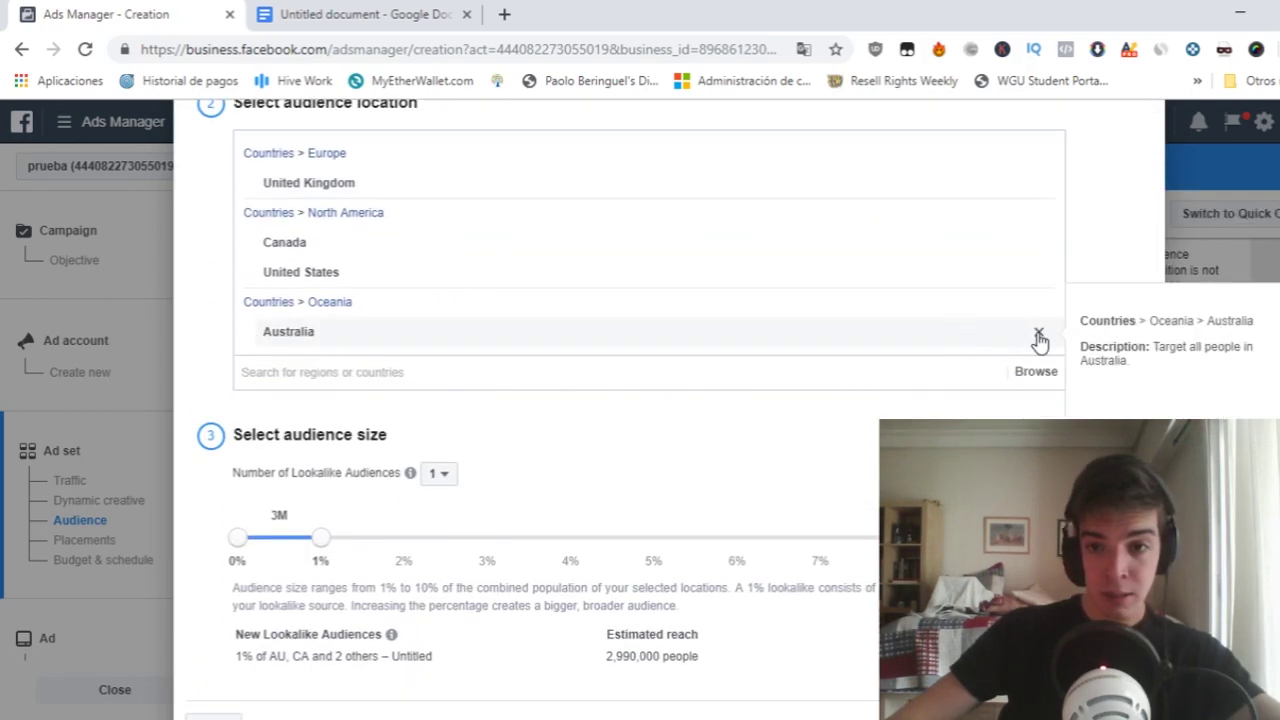
left_click(1036, 334)
left_click(1040, 272)
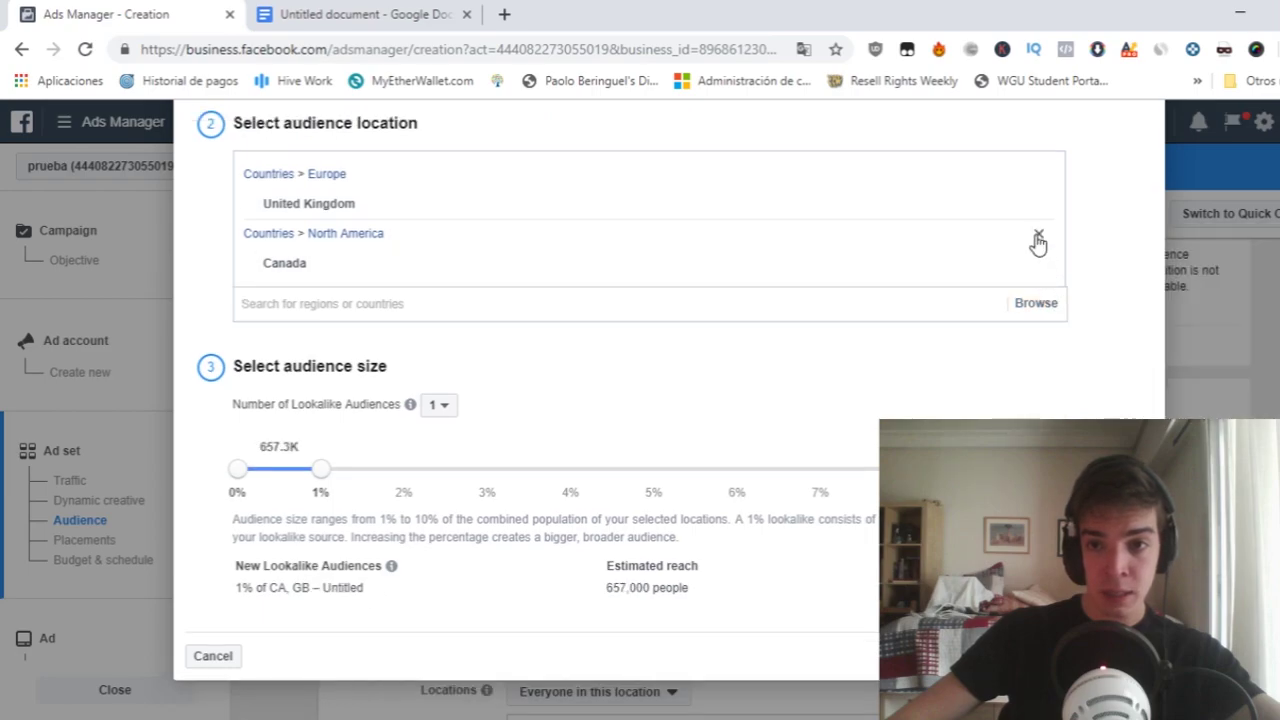
left_click(1040, 238)
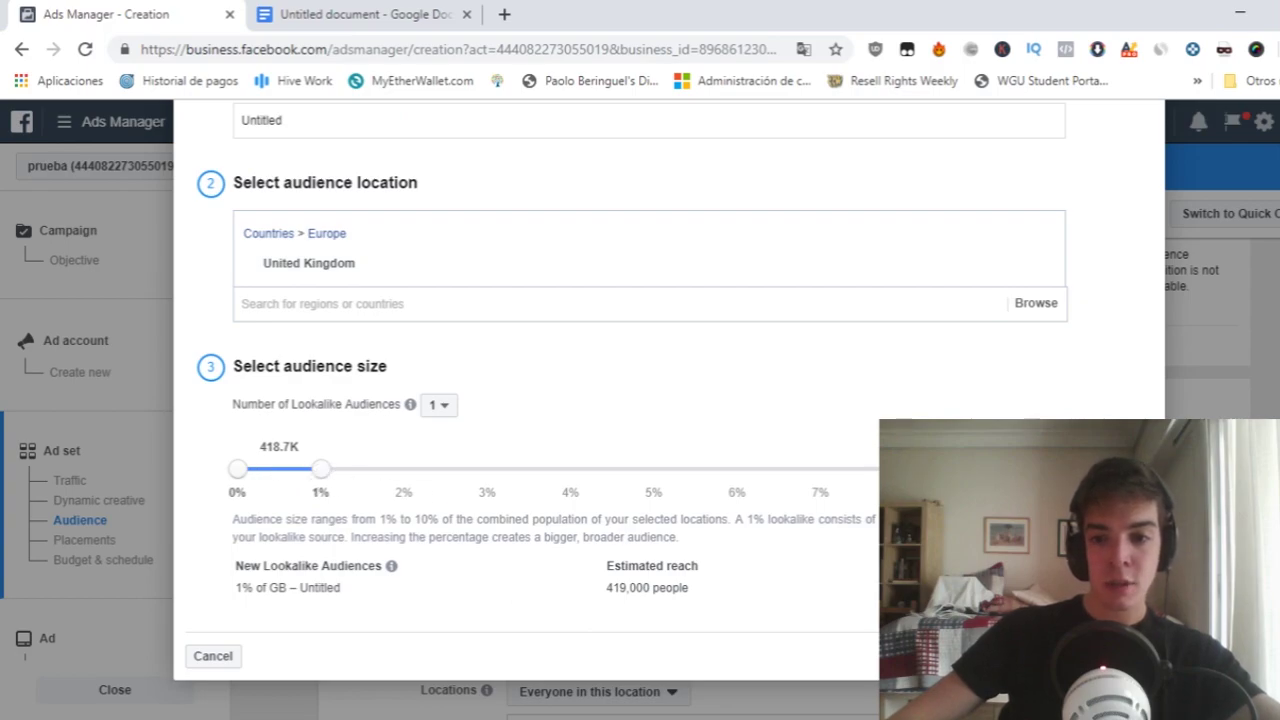
left_click(1100, 656)
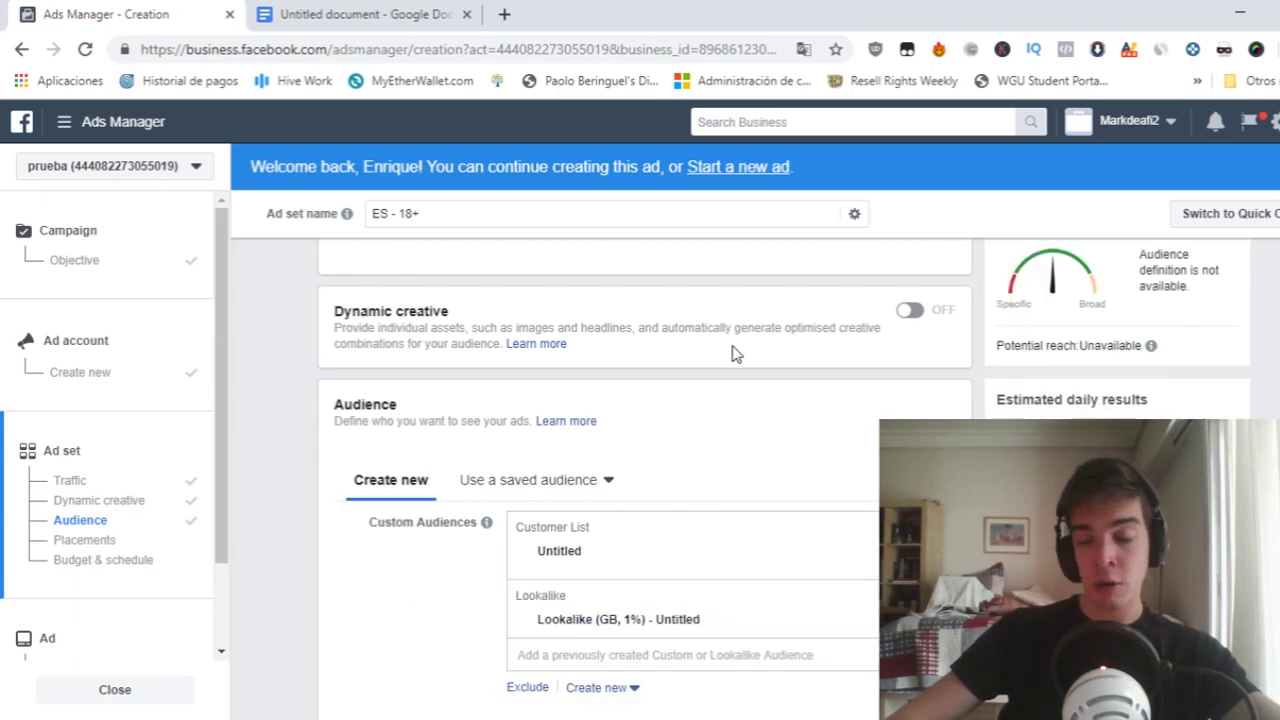
Examine the ad set's audience size estimate and the Customer List and Lookalike entries under Custom Audiences.
scroll(738, 354, "up", 1)
scroll(741, 355, "up", 2)
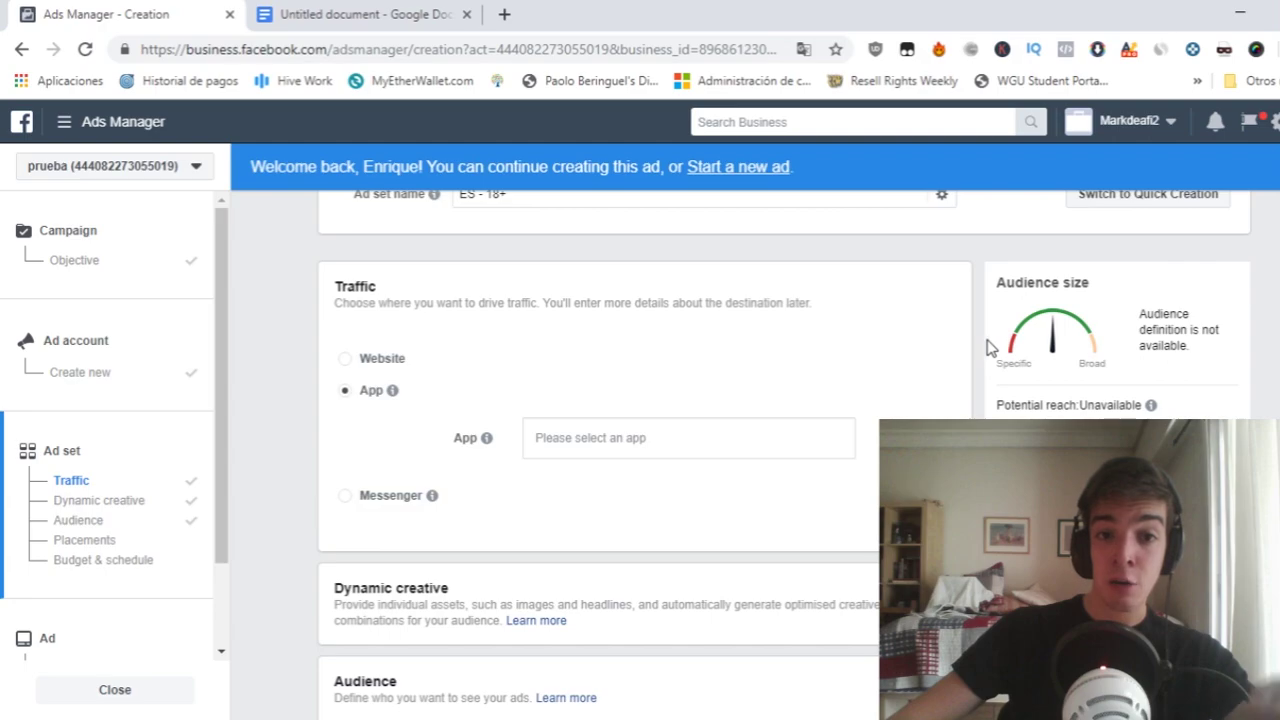
scroll(677, 405, "down", 1)
scroll(680, 407, "down", 2)
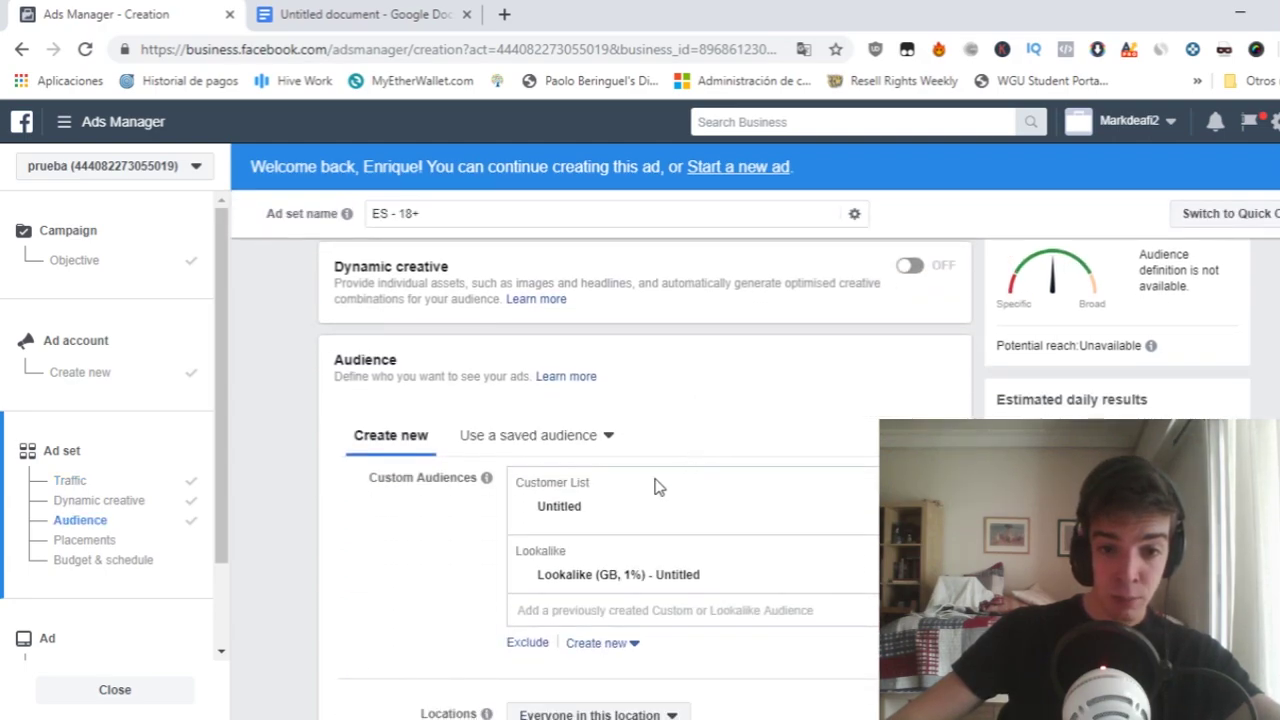
scroll(560, 570, "down", 1)
left_click_drag(538, 476, 662, 487)
left_click(727, 463)
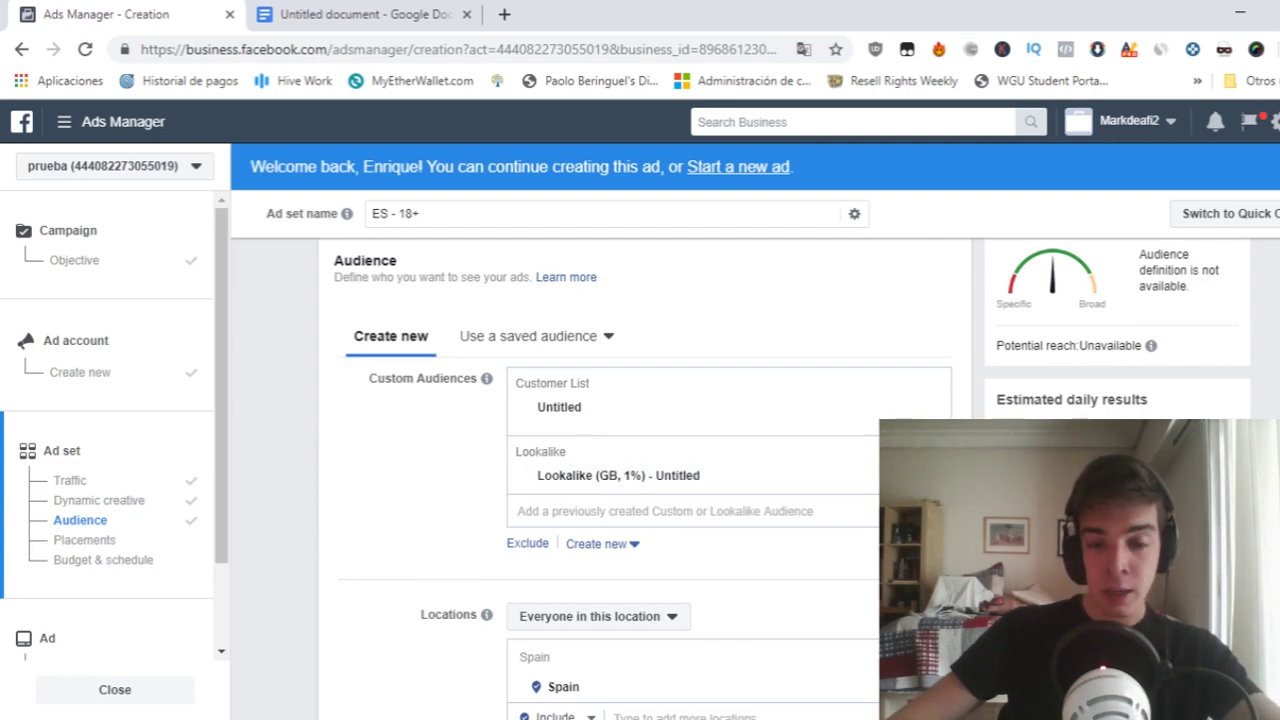
Switch to the Google Docs document and look through the customer email list, clearing the text selection.
left_click(374, 14)
scroll(691, 391, "down", 10)
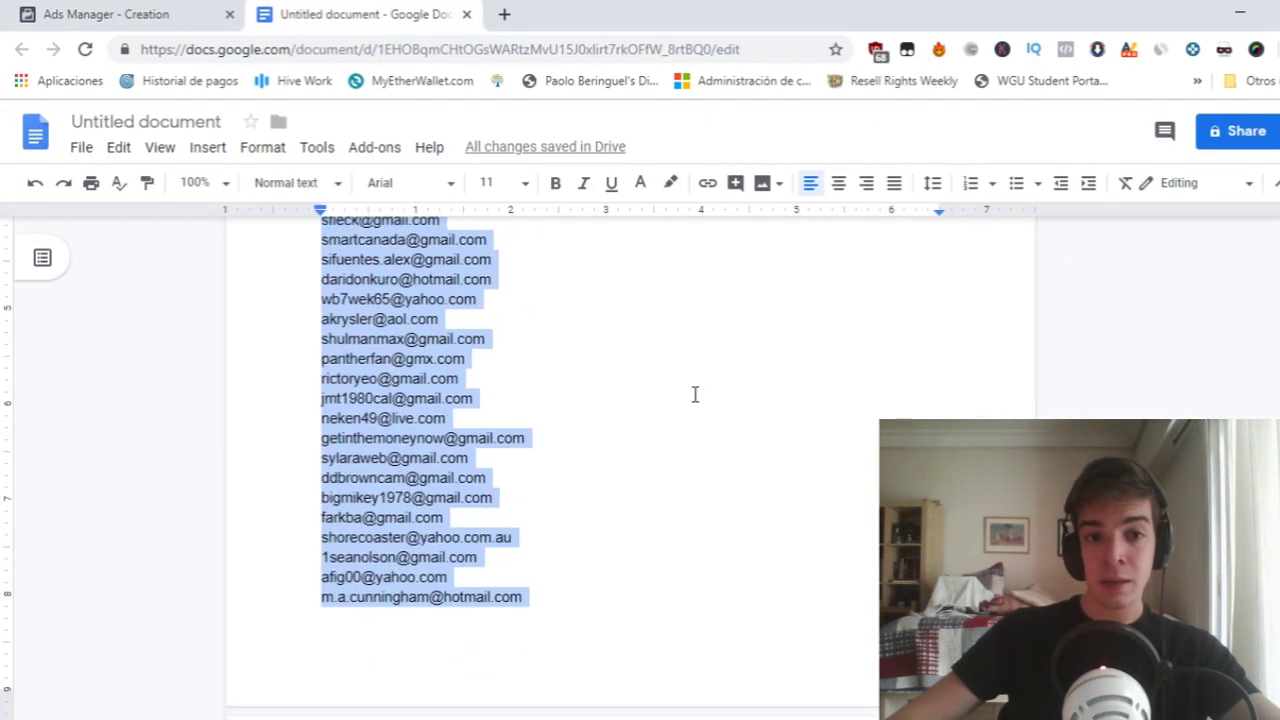
scroll(694, 394, "up", 10)
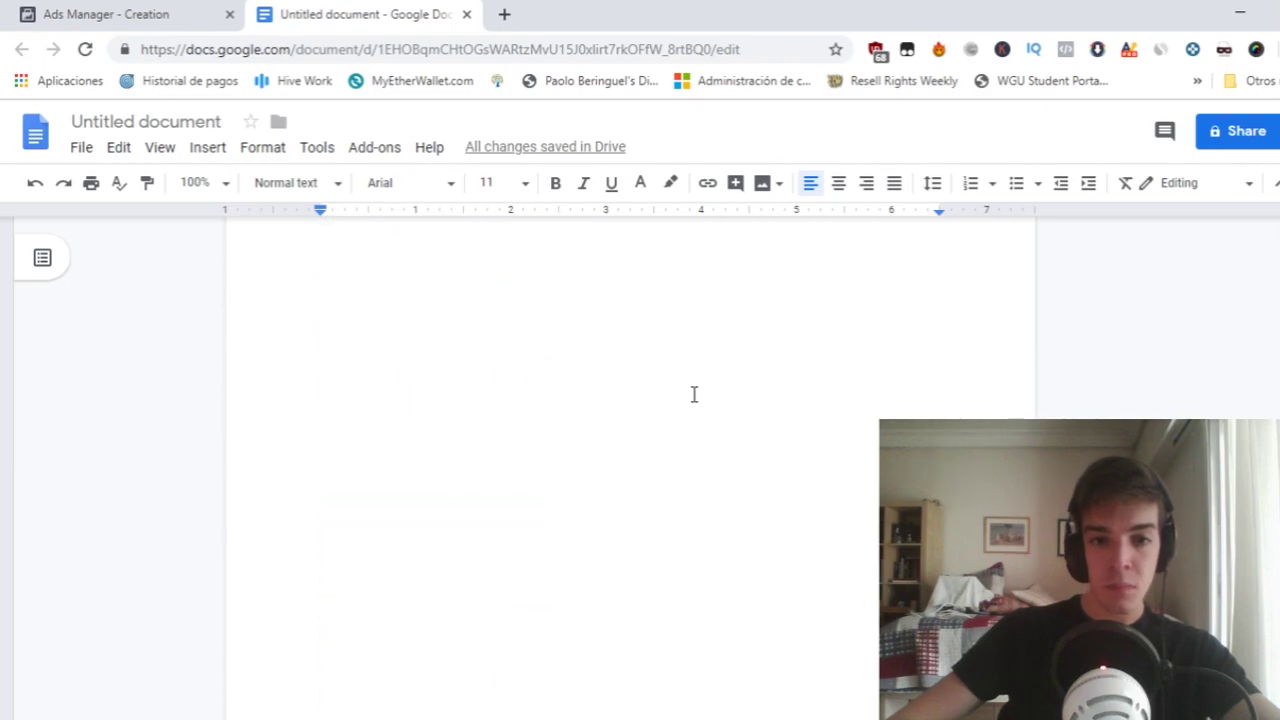
scroll(694, 394, "up", 5)
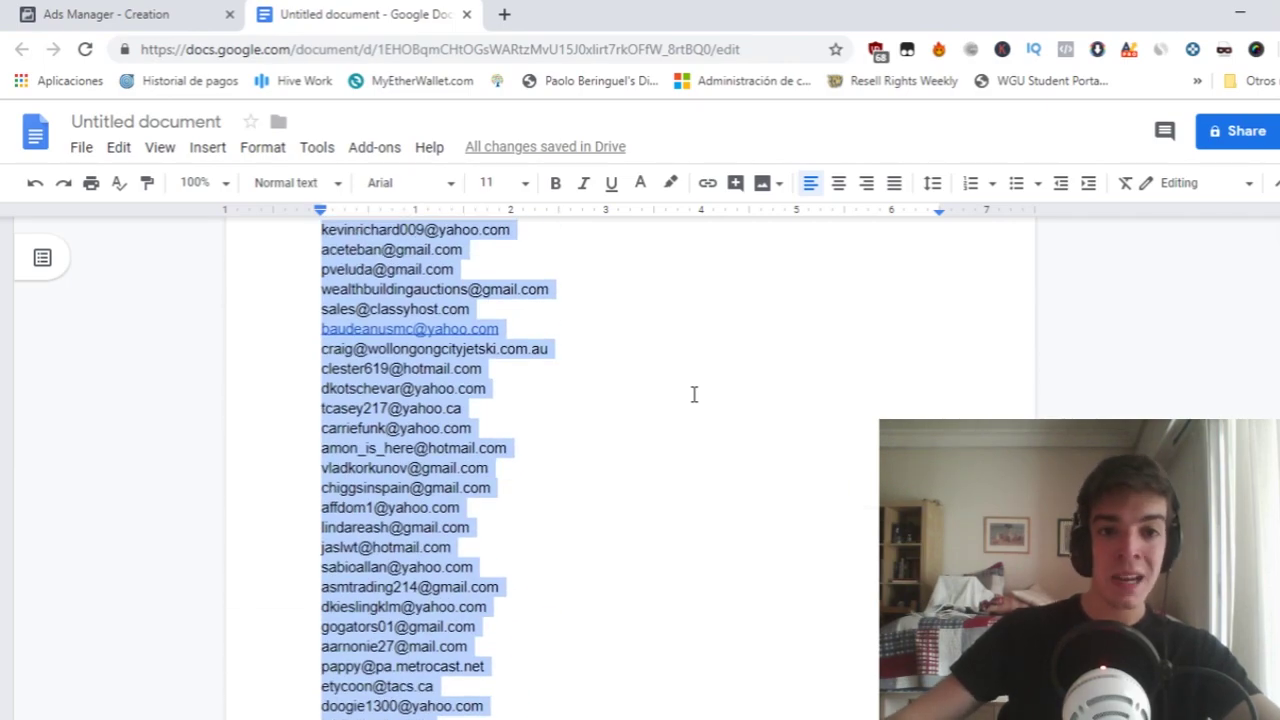
left_click(694, 394)
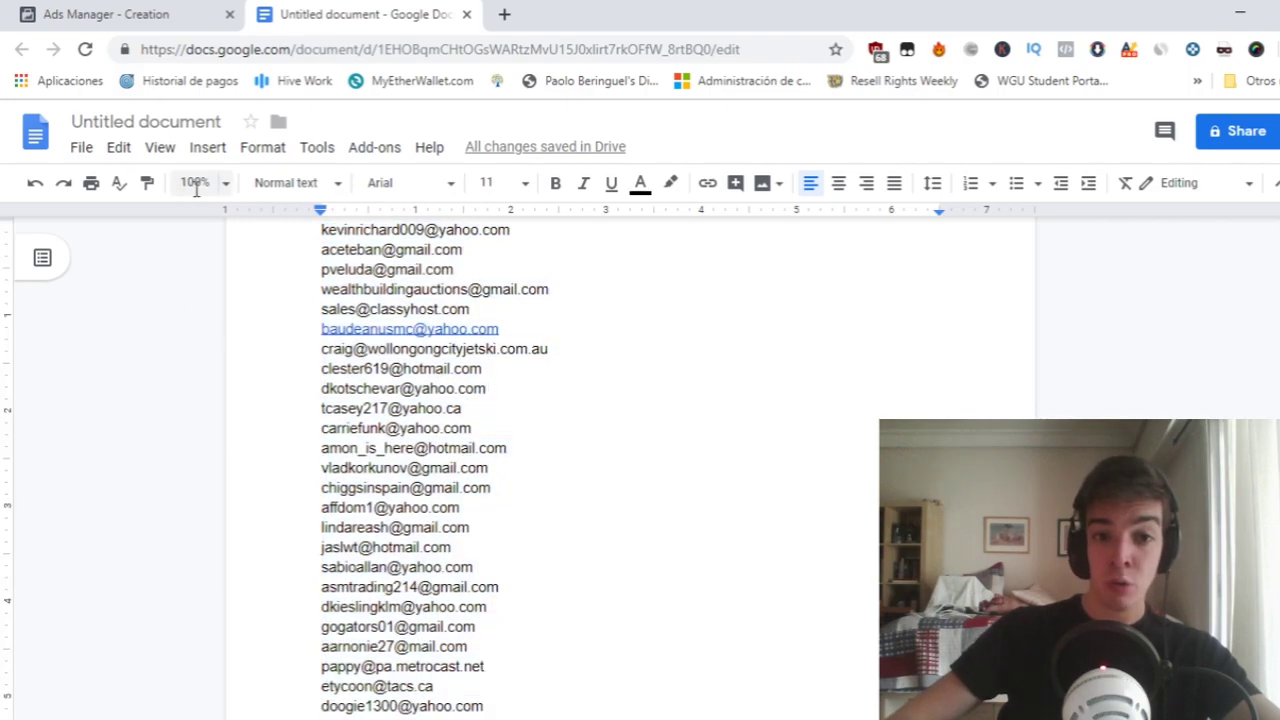
scroll(430, 530, "down", 15)
scroll(430, 530, "up", 15)
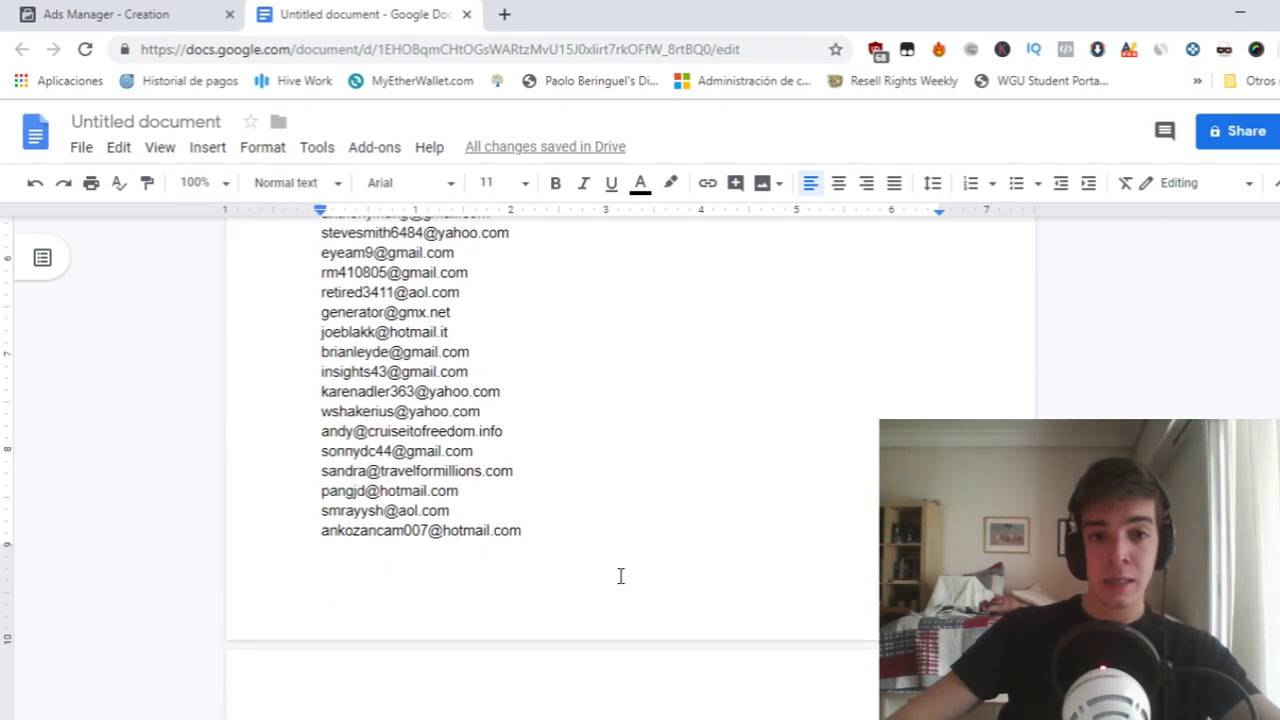
Return to Ads Manager and remove Spain from the ad set's audience locations.
left_click(179, 8)
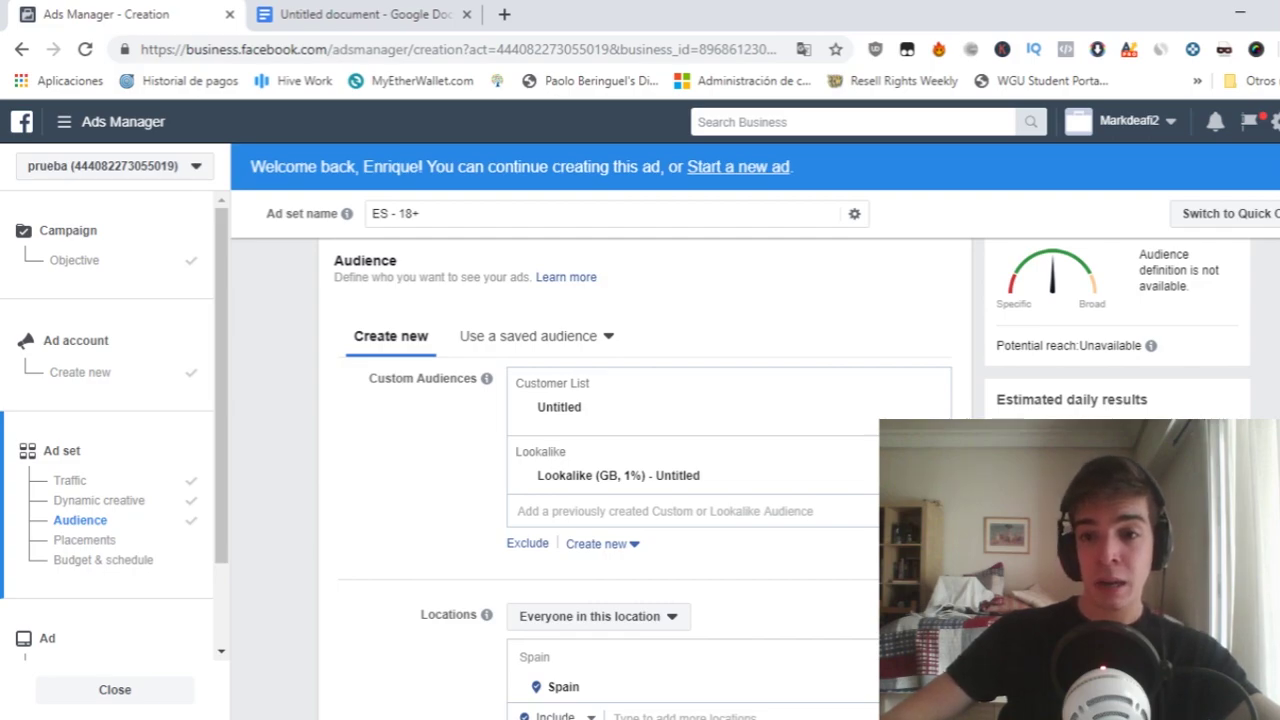
scroll(806, 322, "down", 2)
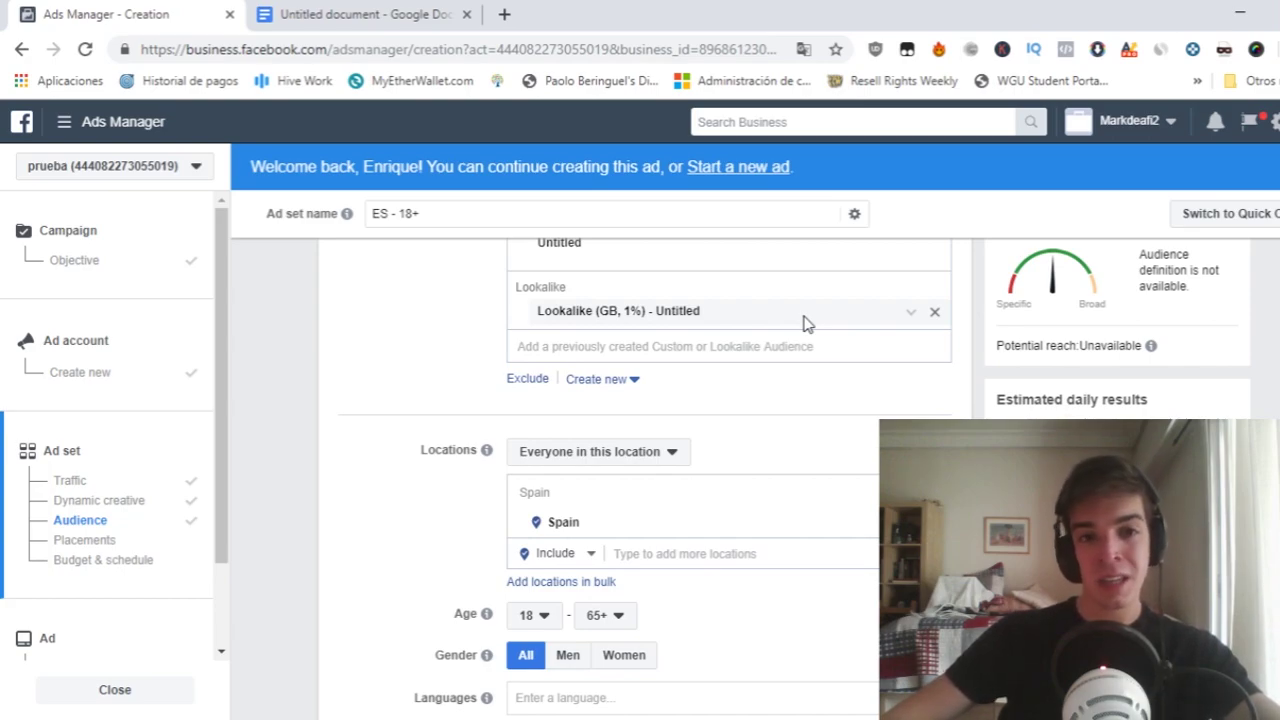
scroll(806, 322, "down", 3)
scroll(806, 322, "up", 1)
scroll(1000, 366, "up", 1)
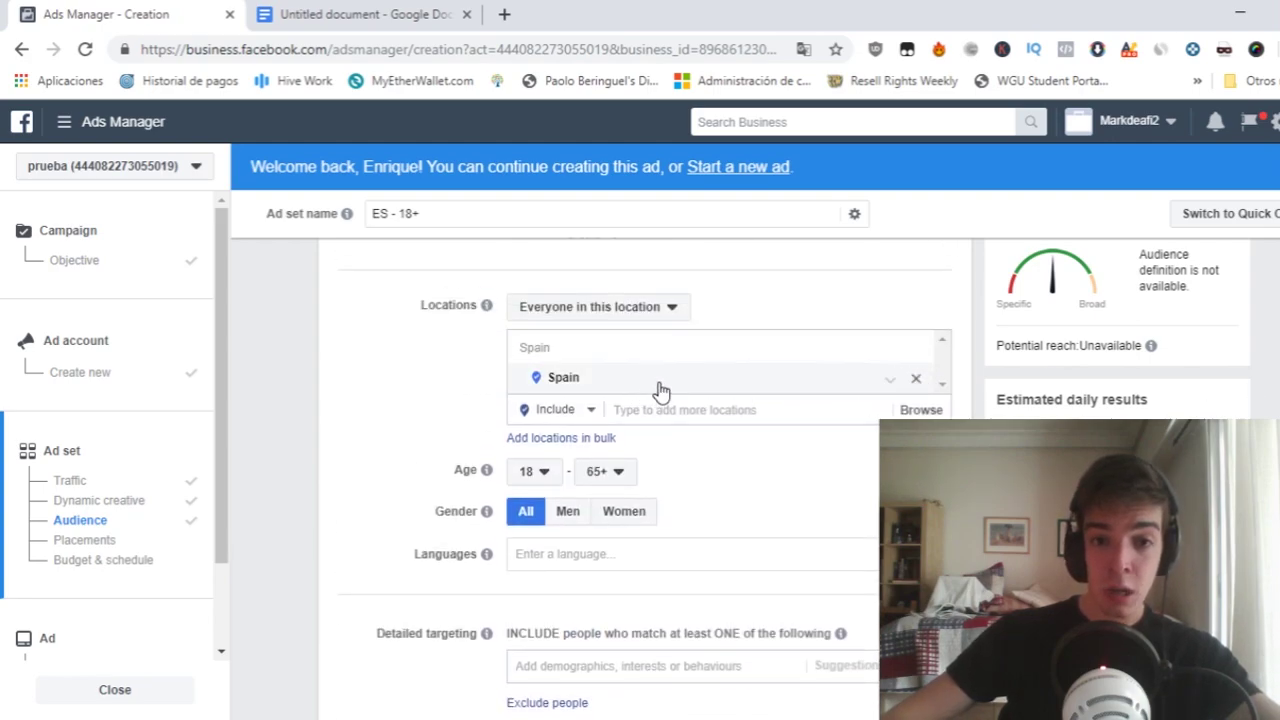
left_click(915, 380)
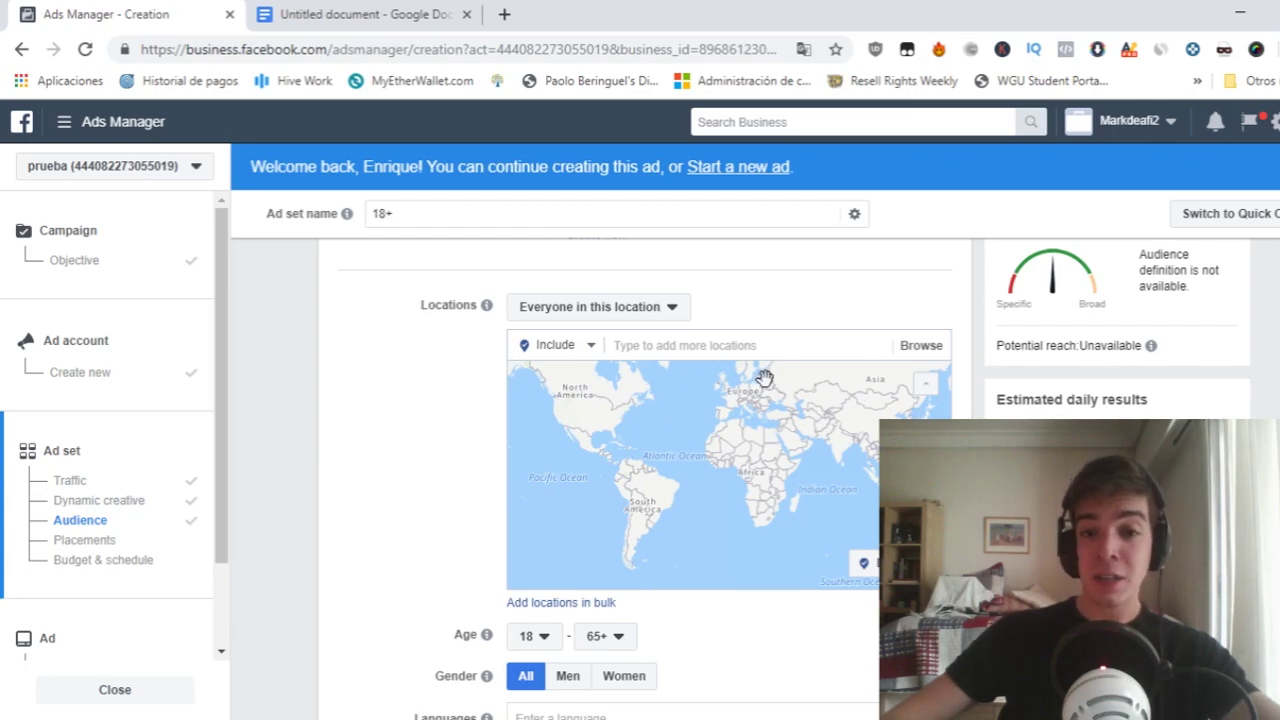
left_click(686, 348)
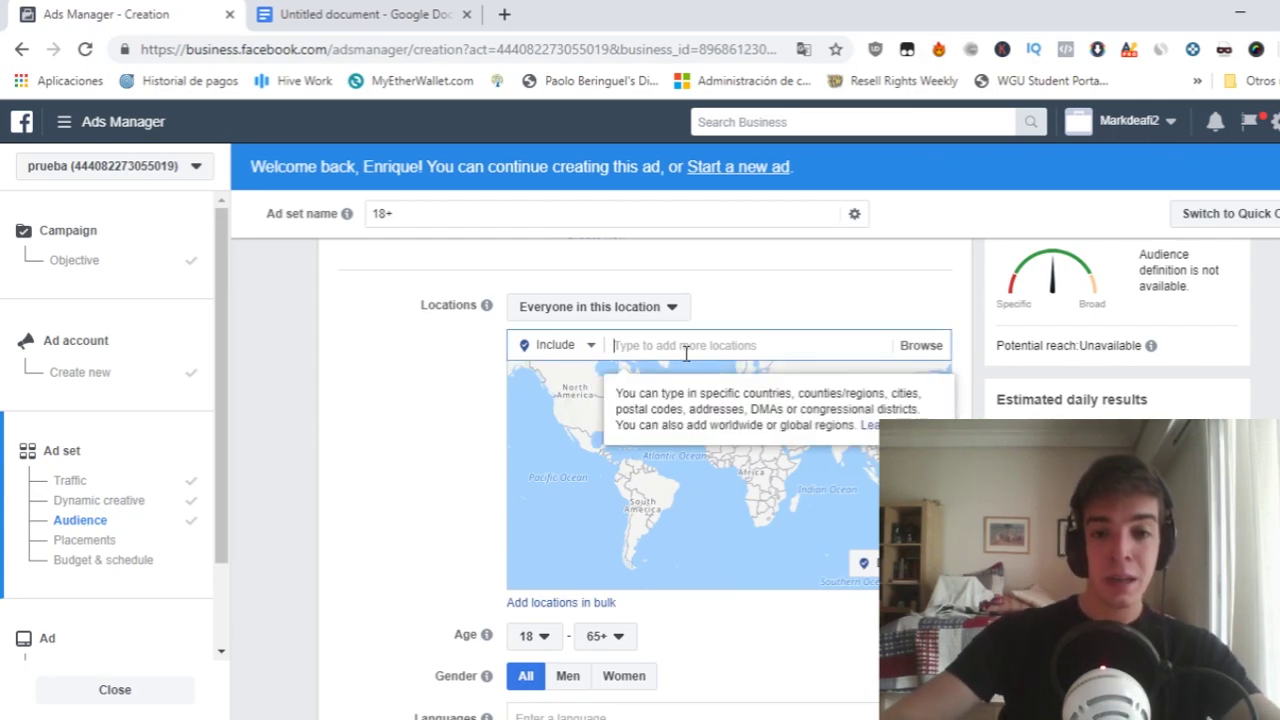
left_click(628, 394)
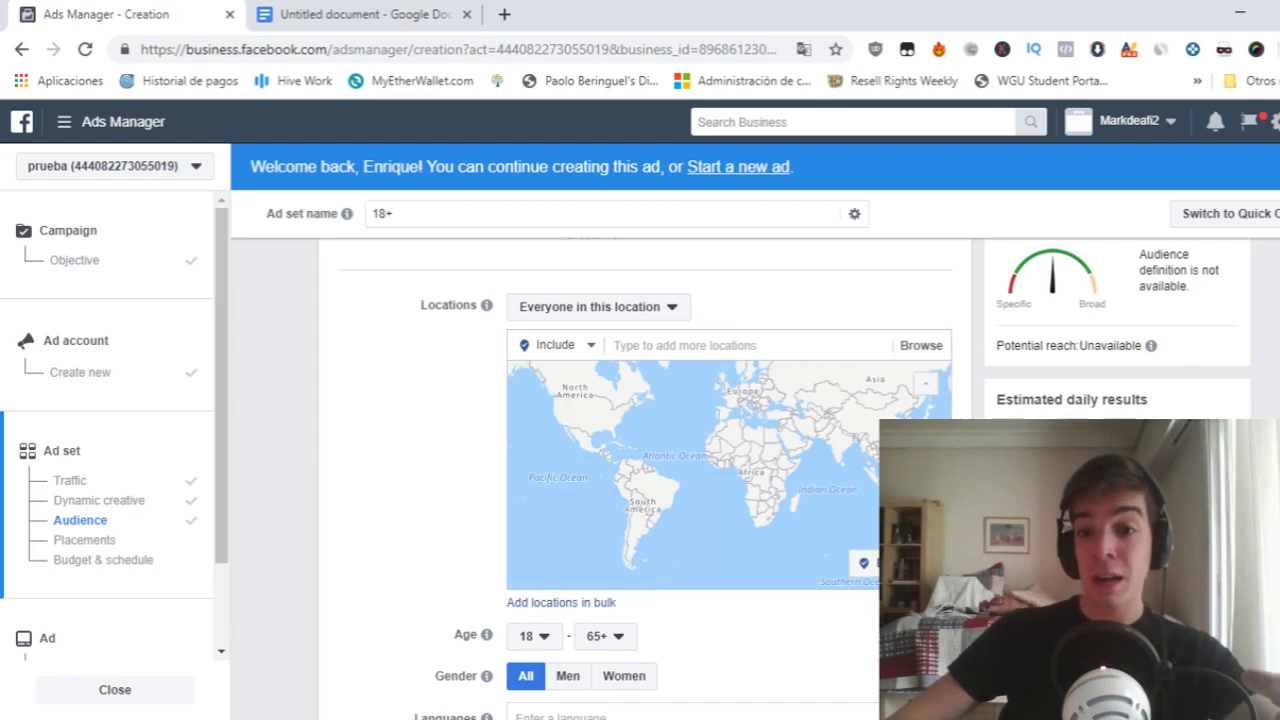
Review the pages of customer emails in Google Docs again, and return to the ad set's Audience section in Ads Manager.
key("ctrl+Tab")
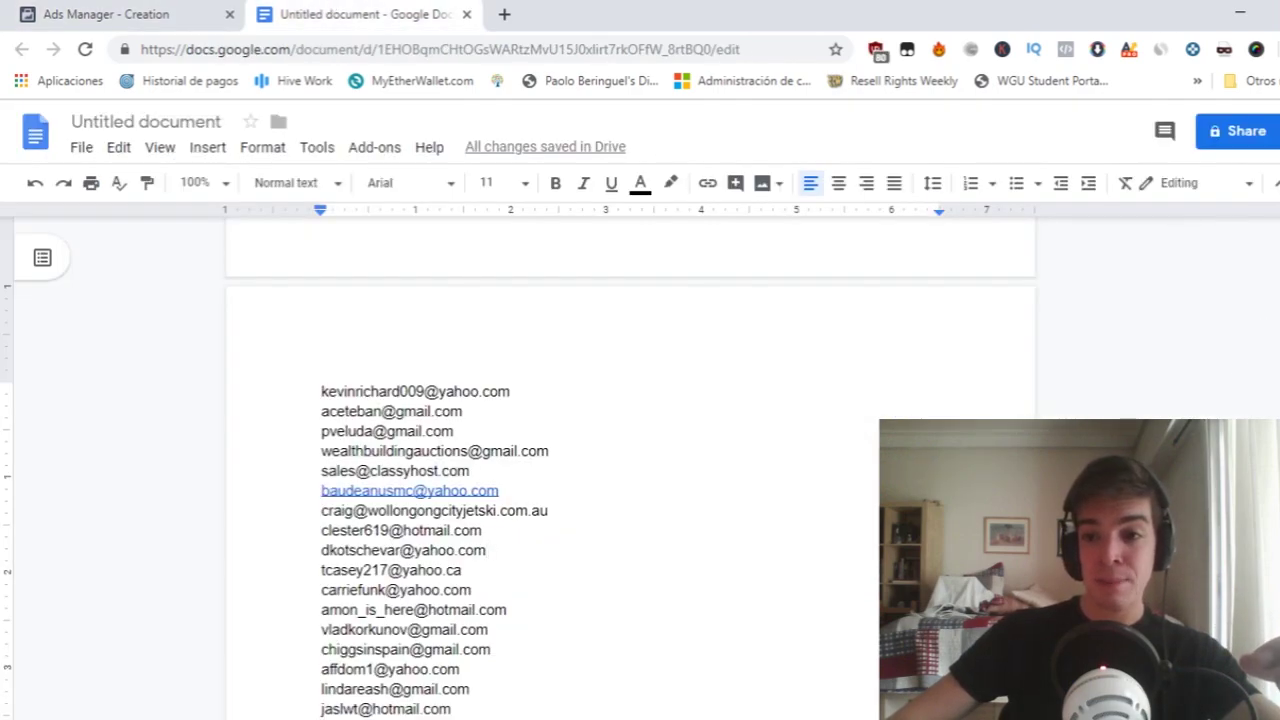
scroll(630, 470, "down", 15)
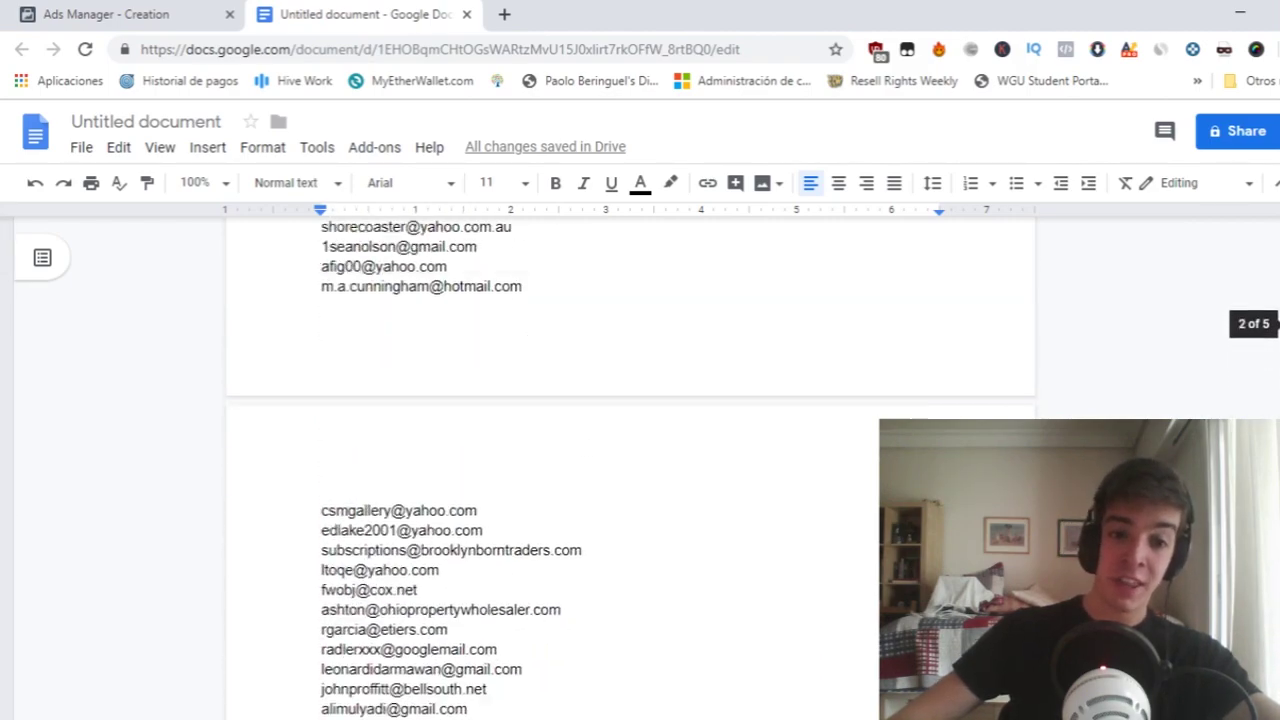
scroll(630, 470, "up", 3)
scroll(630, 470, "down", 3)
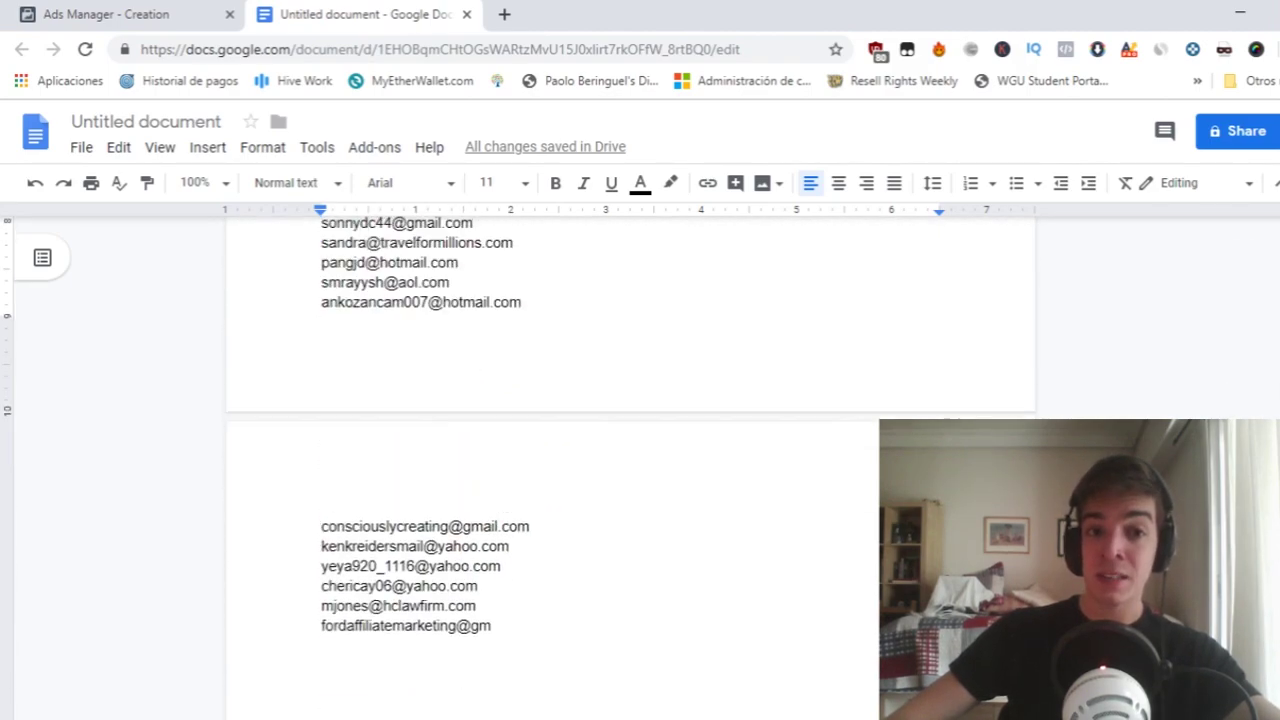
scroll(600, 400, "up", 10)
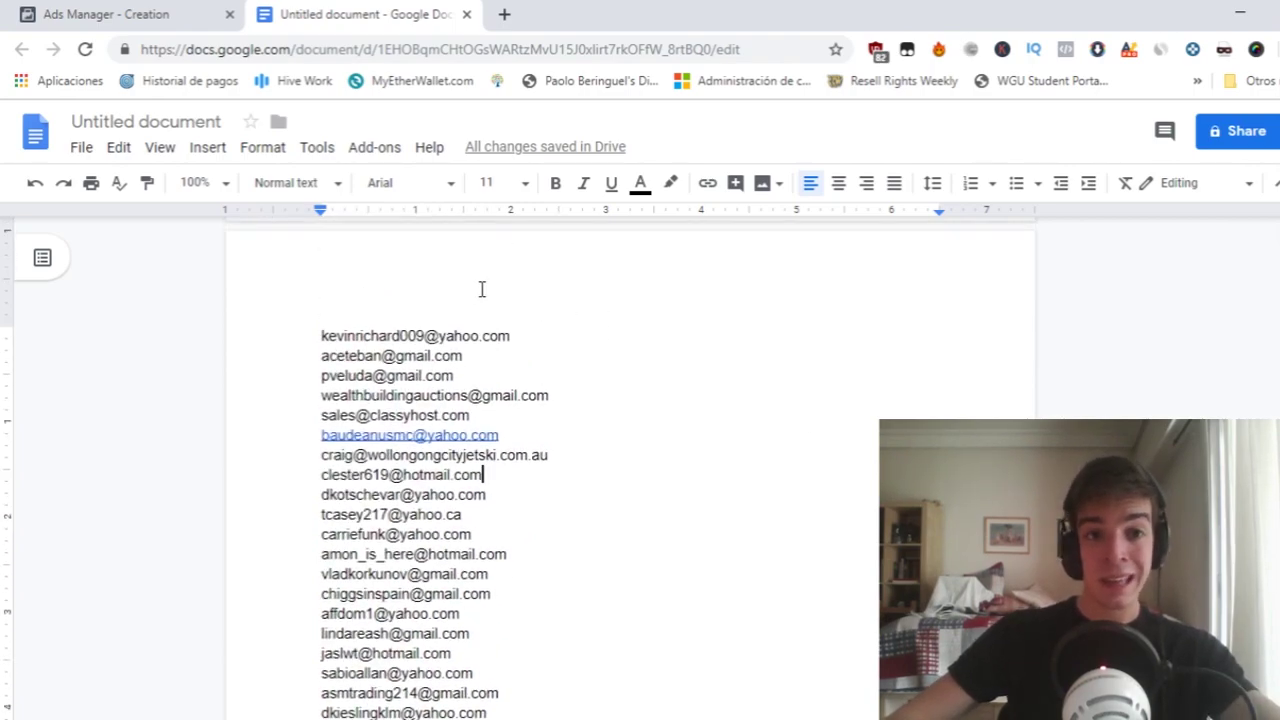
left_click(150, 14)
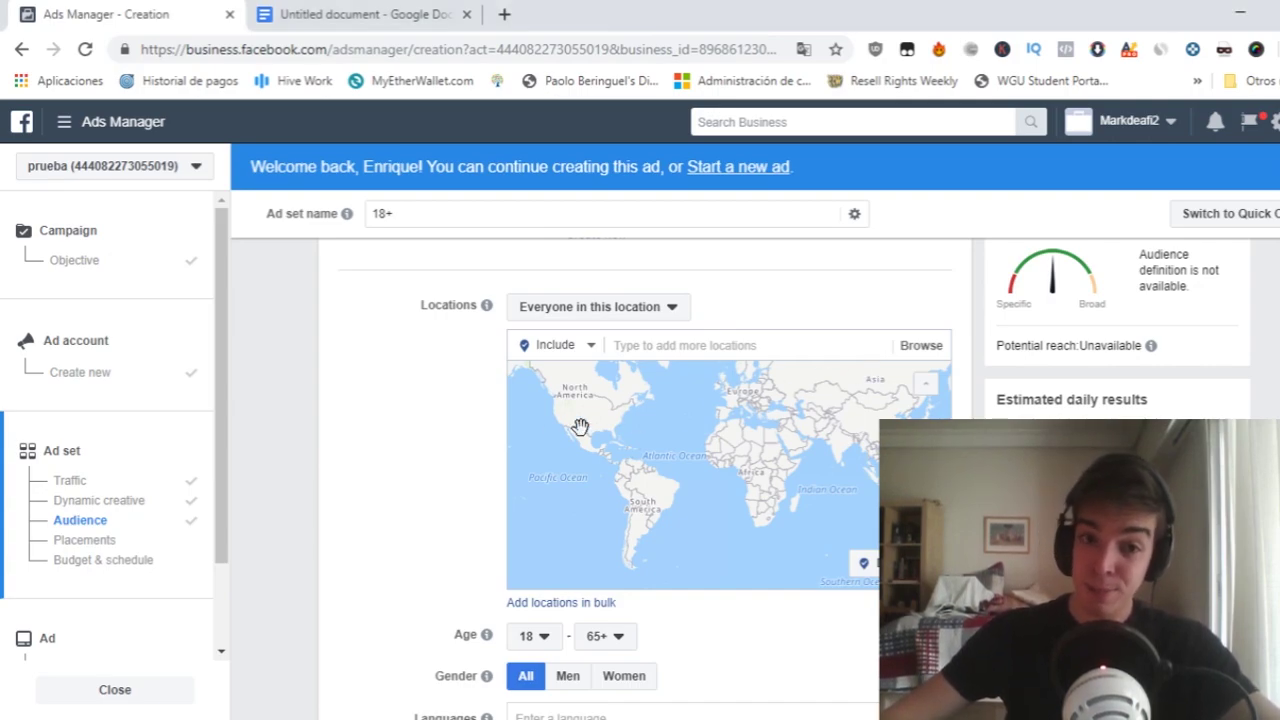
scroll(395, 431, "up", 5)
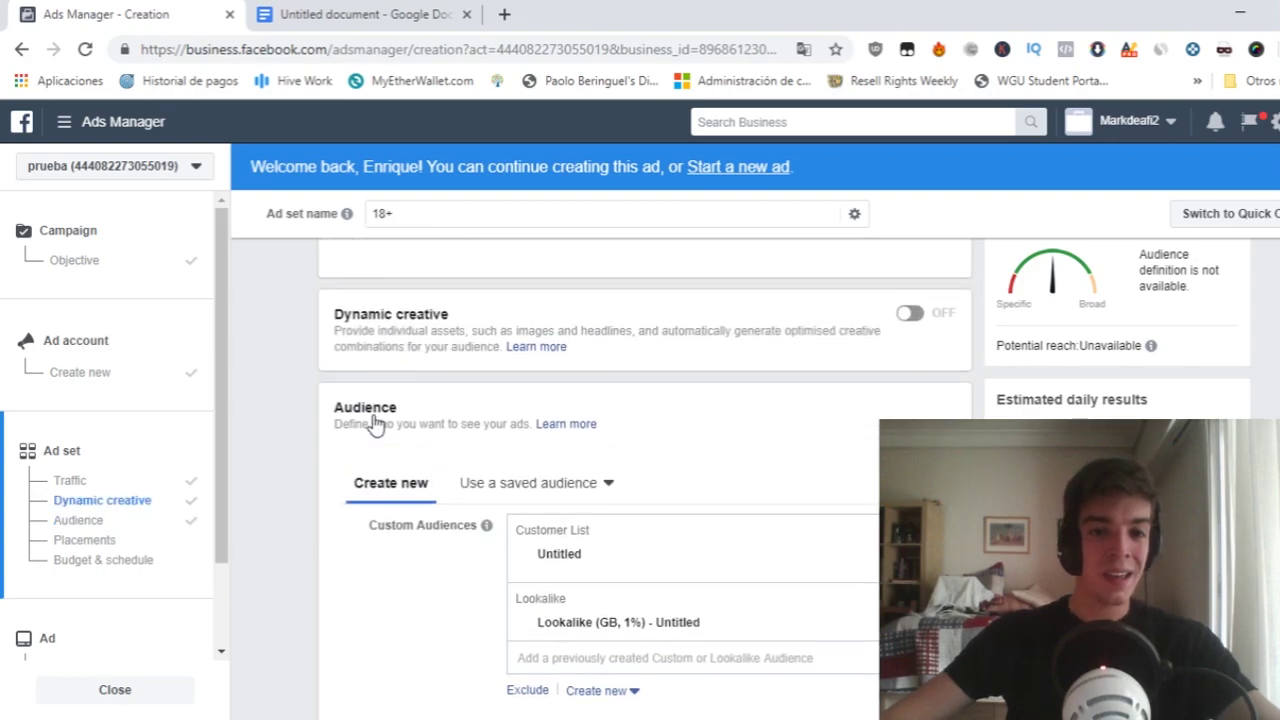